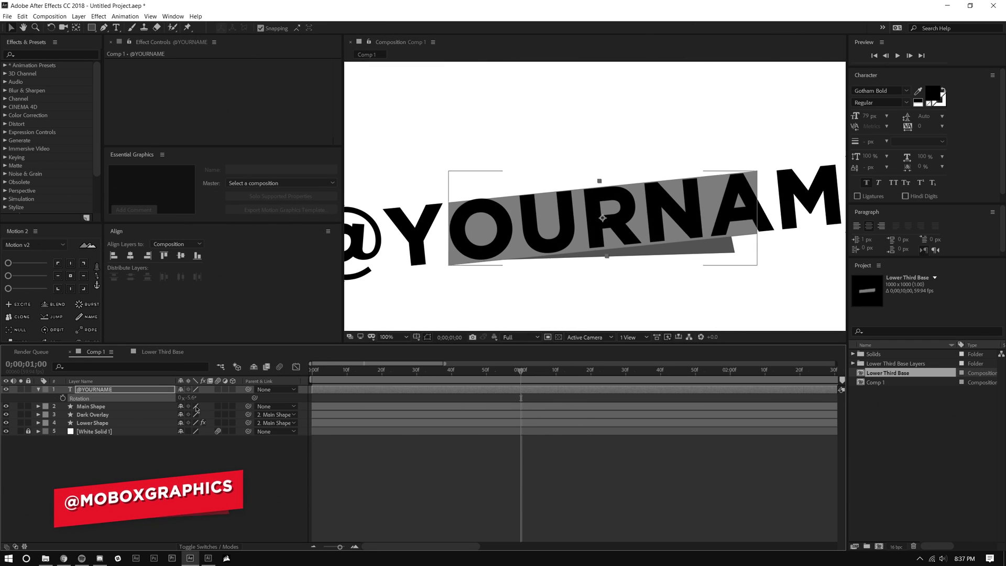
click(38, 389)
click(47, 406)
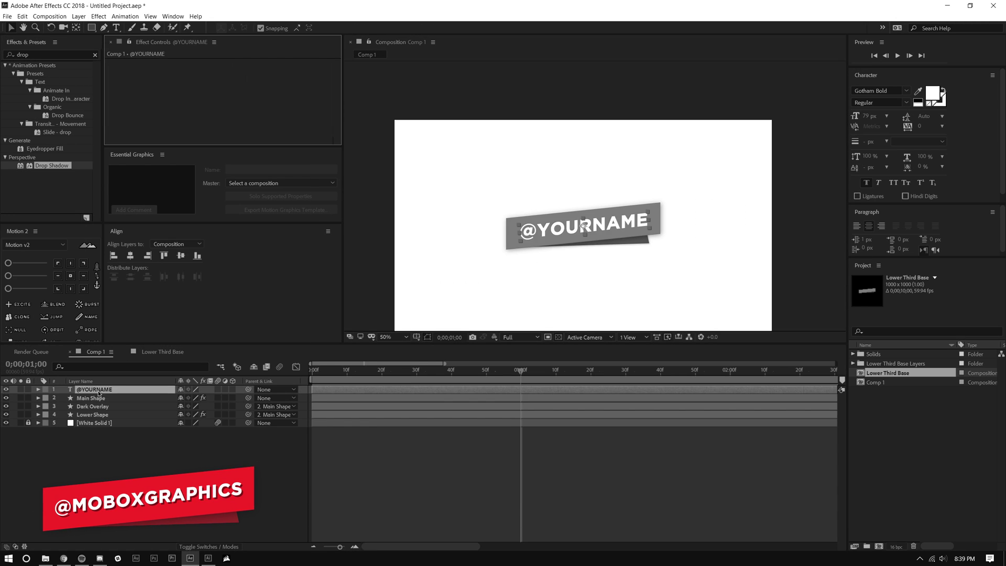
drag(468, 248, 467, 236)
drag(773, 208, 771, 221)
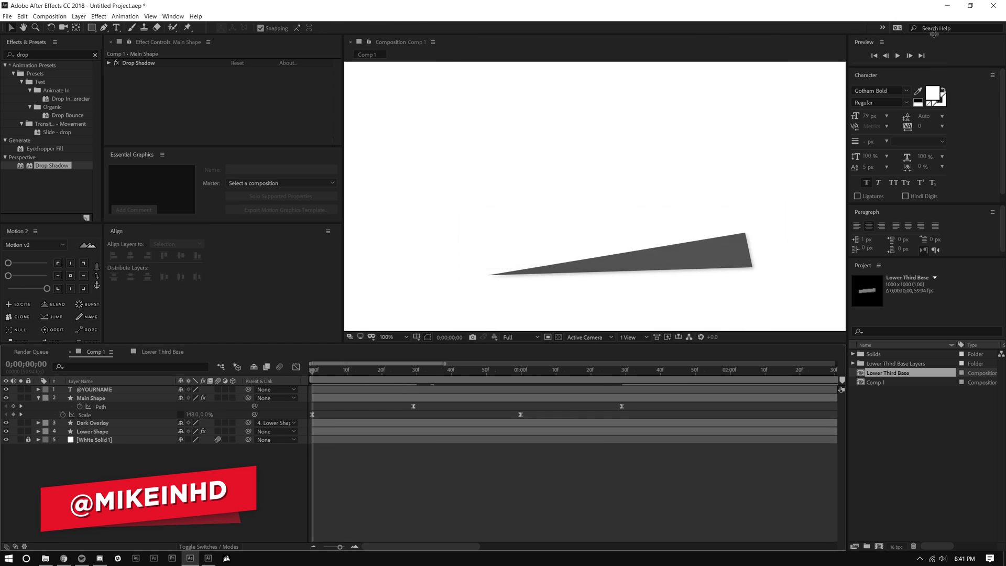
drag(480, 418, 454, 407)
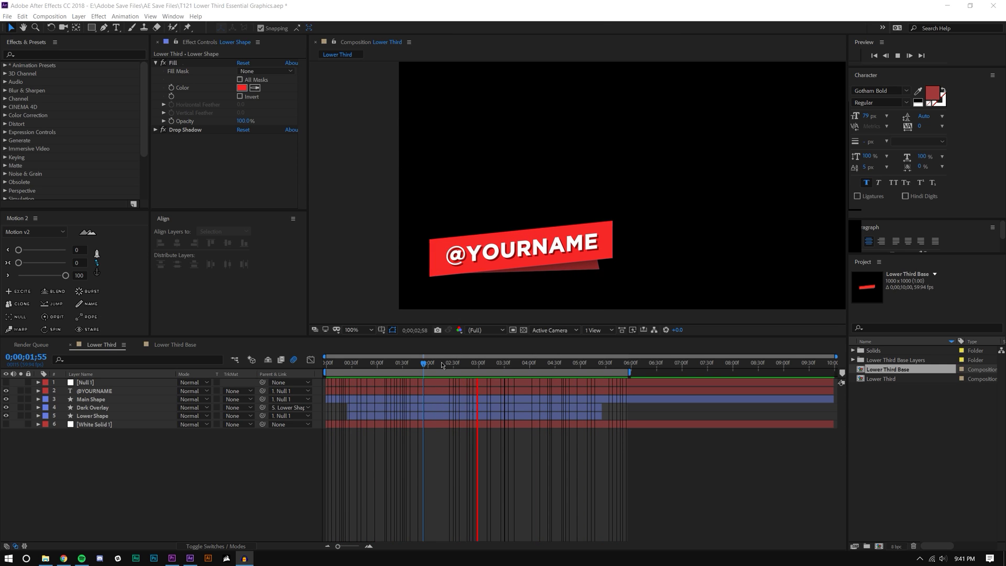
Step: Scrub the animation to 0;00;03;28 and back to the start to review it
drag(447, 359, 505, 359)
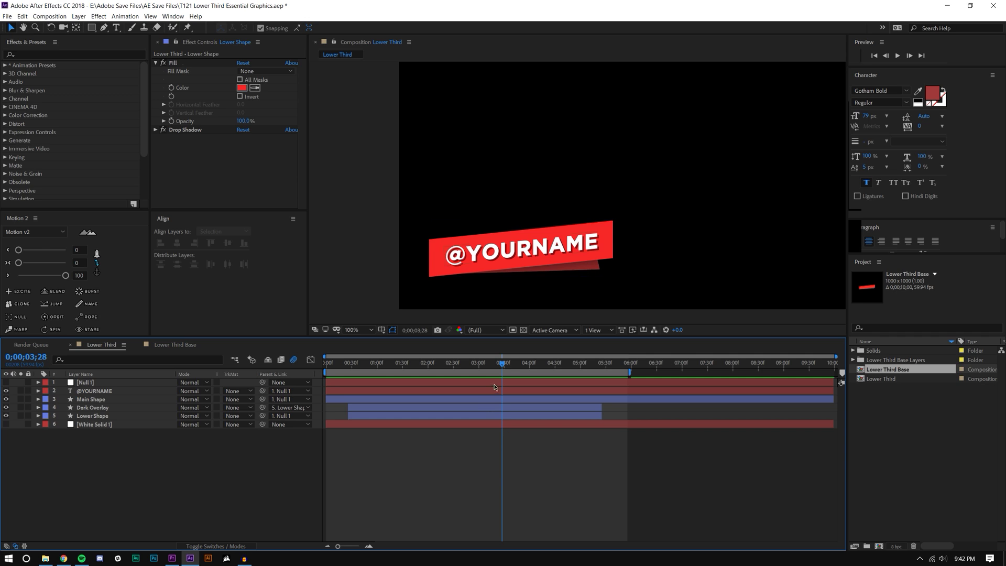
drag(516, 365, 432, 375)
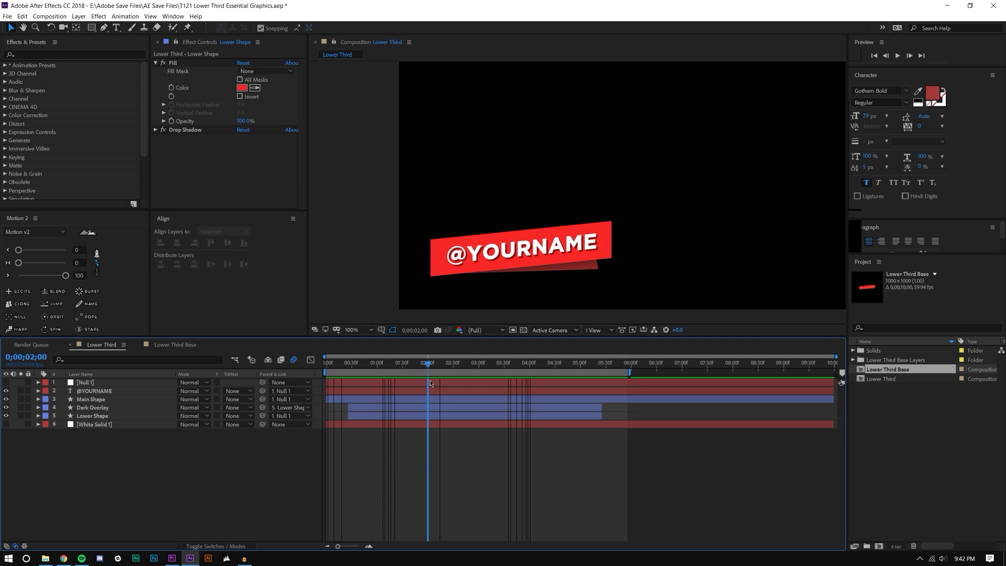
scroll(549, 195, up, 2)
scroll(710, 145, down, 2)
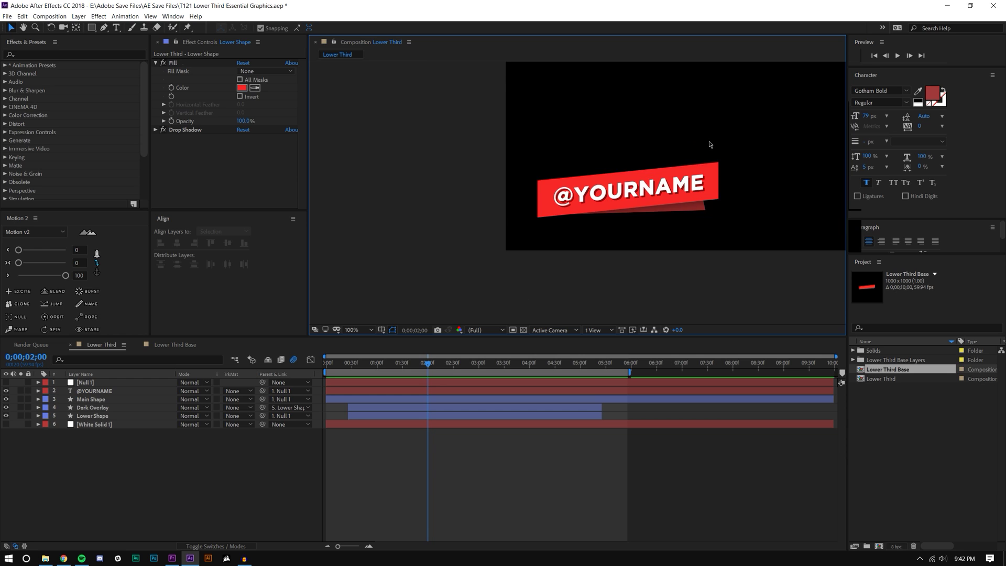
scroll(704, 153, up, 2)
scroll(703, 153, down, 2)
Step: Pan the composition to move the banner left and down, and make the viewer taller
key(space)
drag(695, 159, 504, 232)
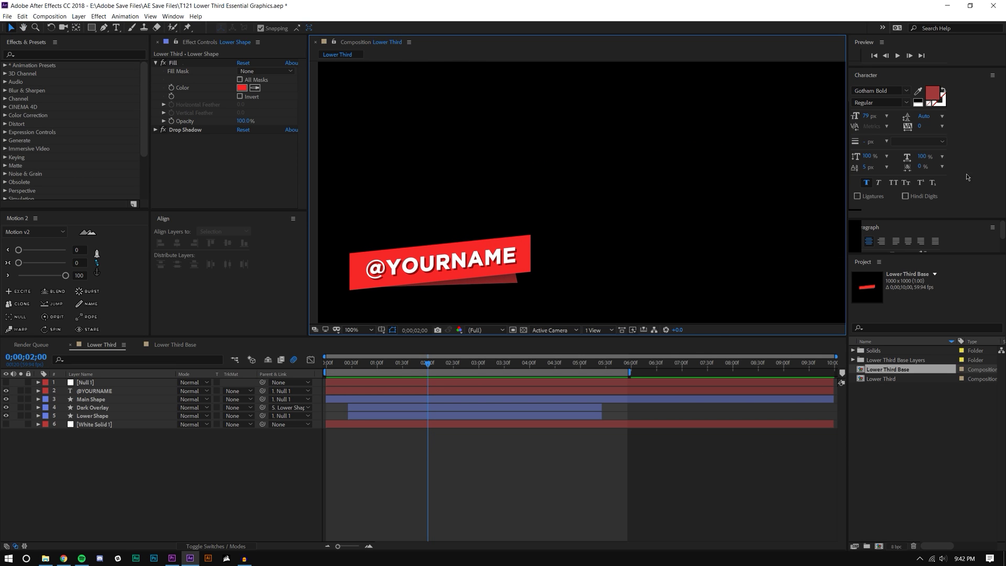
drag(719, 336, 715, 373)
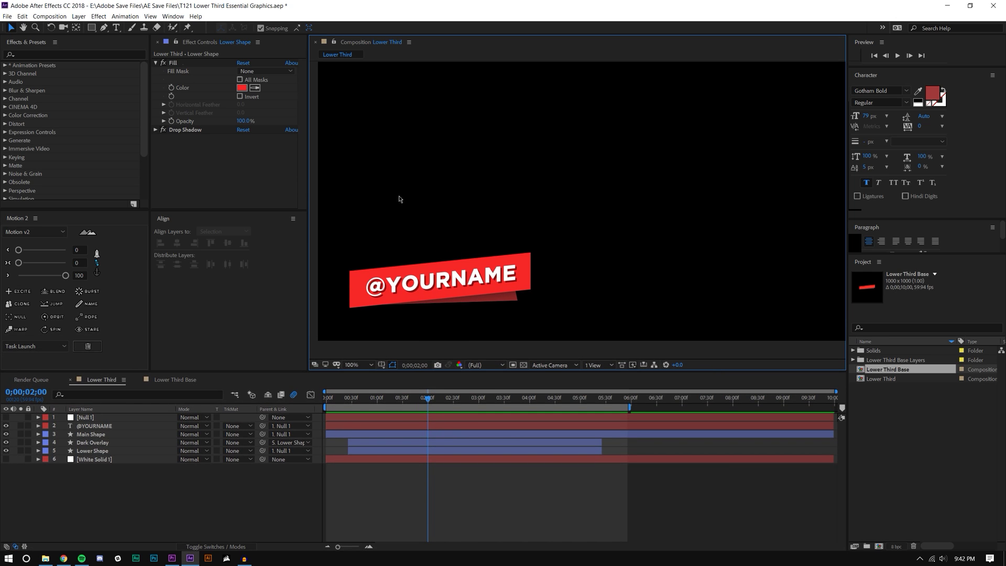
Step: Open Essential Graphics, resize the effects panels, and pan so the whole banner shows
click(173, 17)
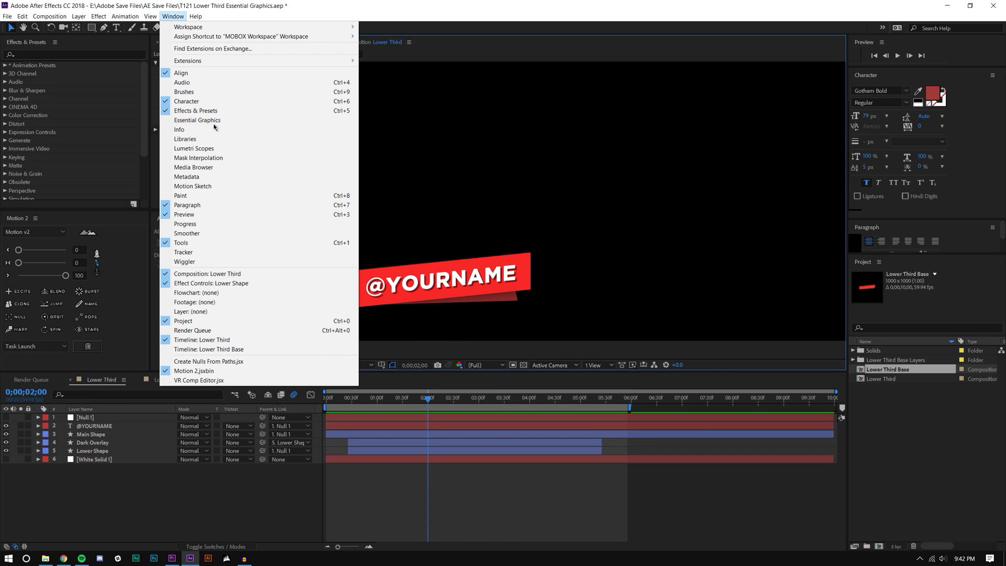
click(193, 121)
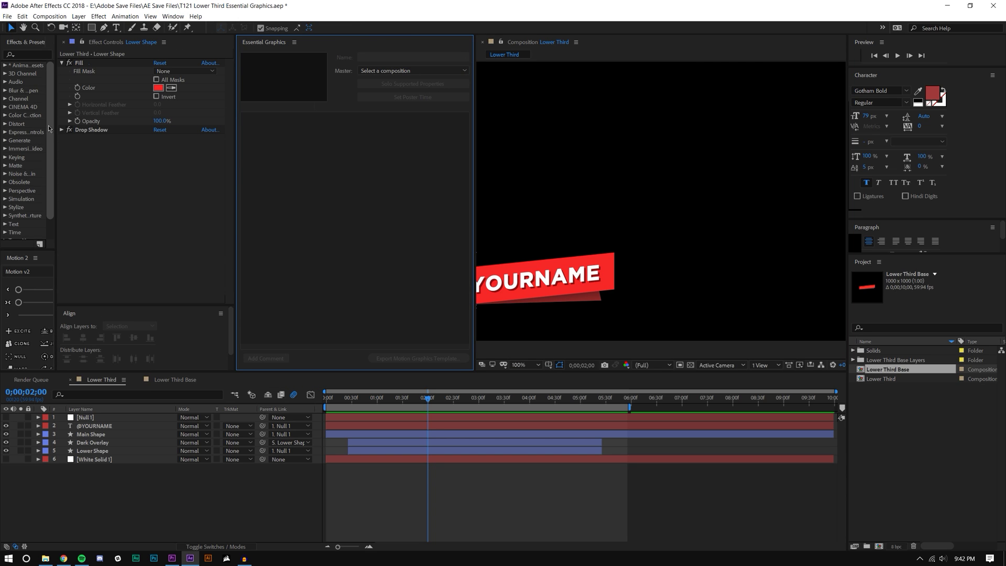
drag(56, 124, 116, 152)
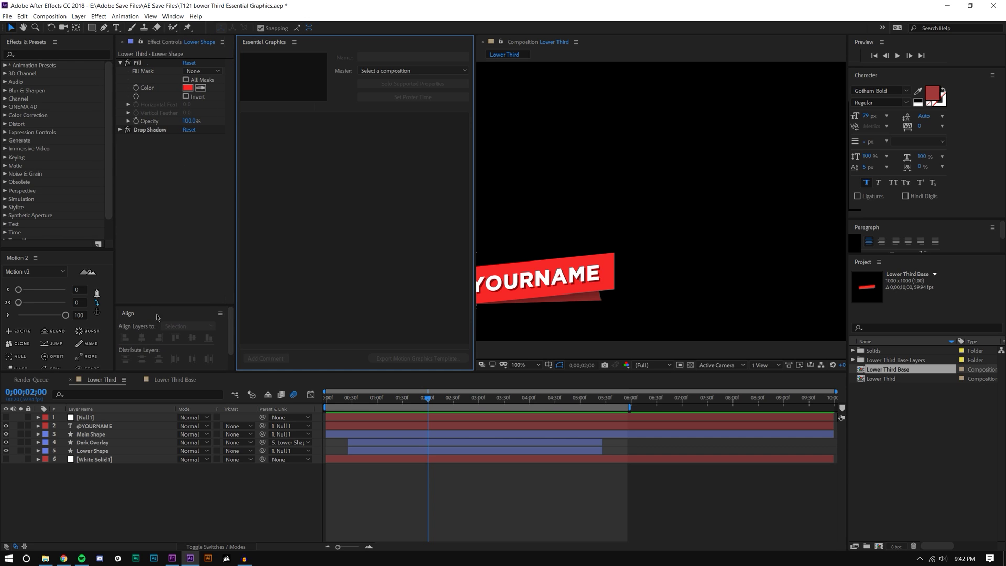
drag(157, 308, 159, 254)
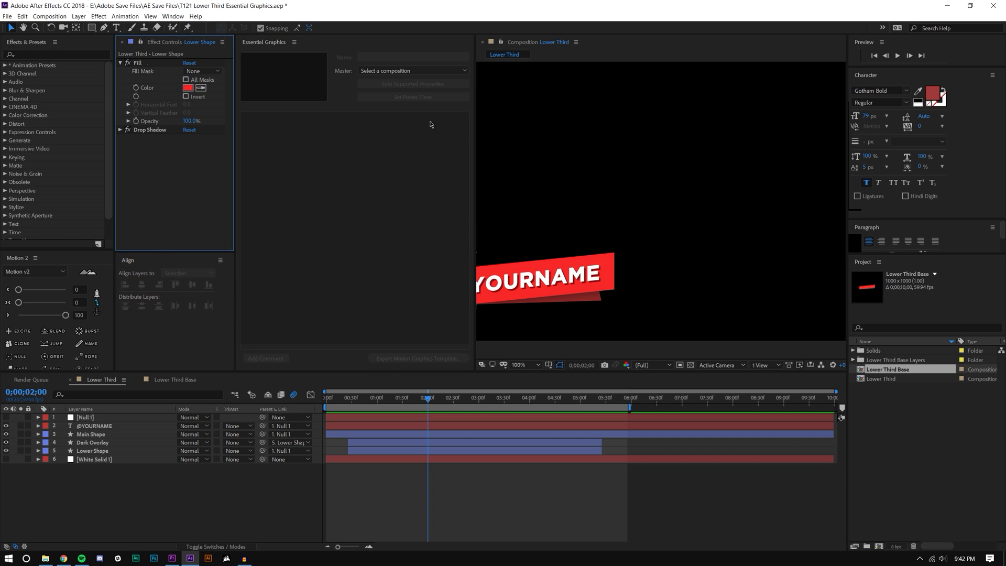
drag(542, 276, 724, 197)
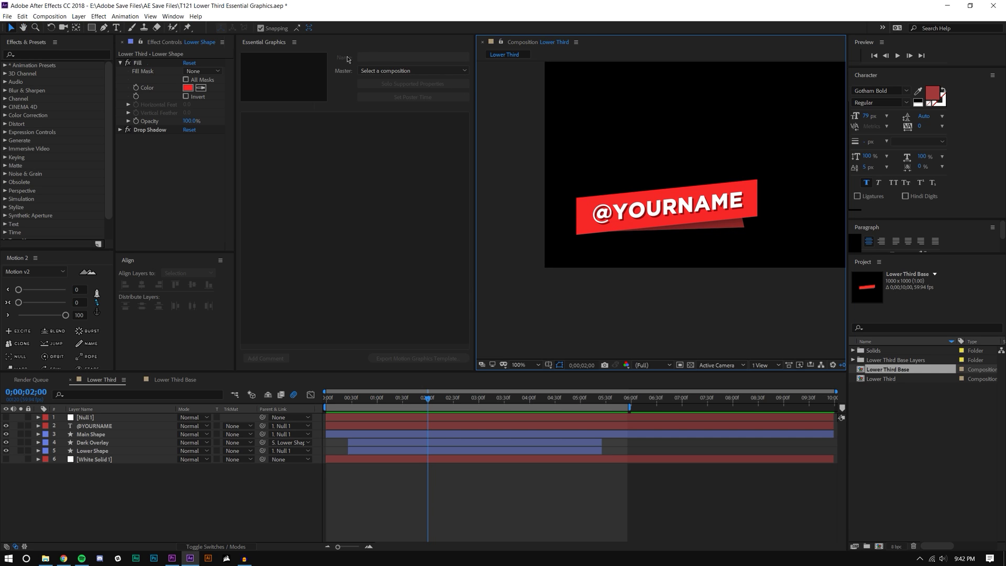
Step: Set the template master to Lower Third and name it 'Mobox Lower Third Template'
click(391, 70)
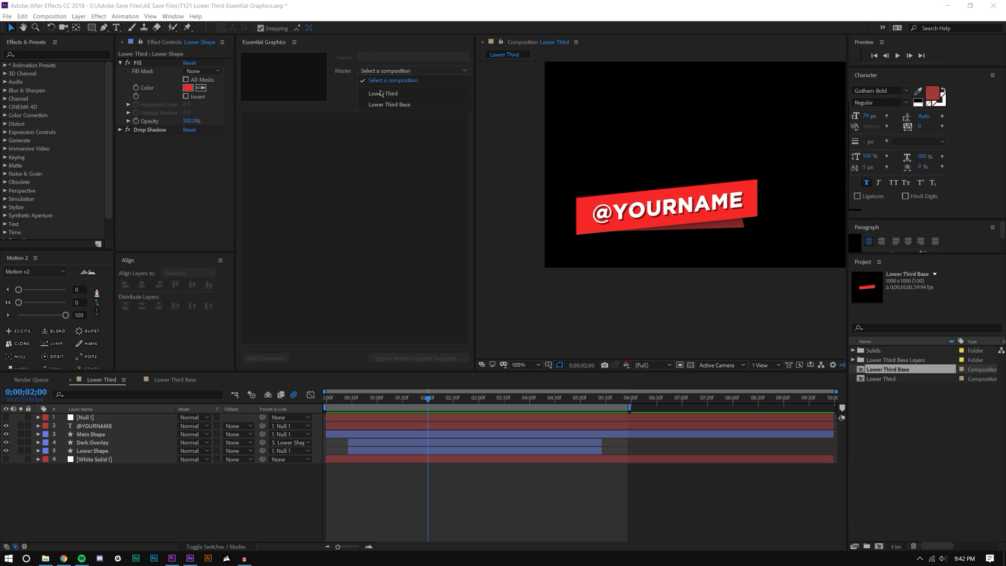
click(379, 94)
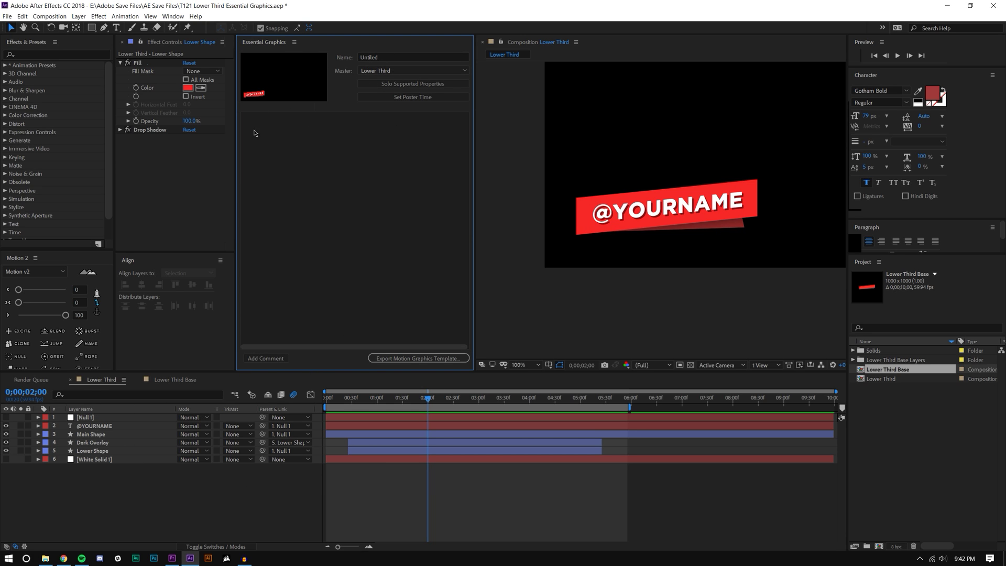
click(375, 56)
key(Return)
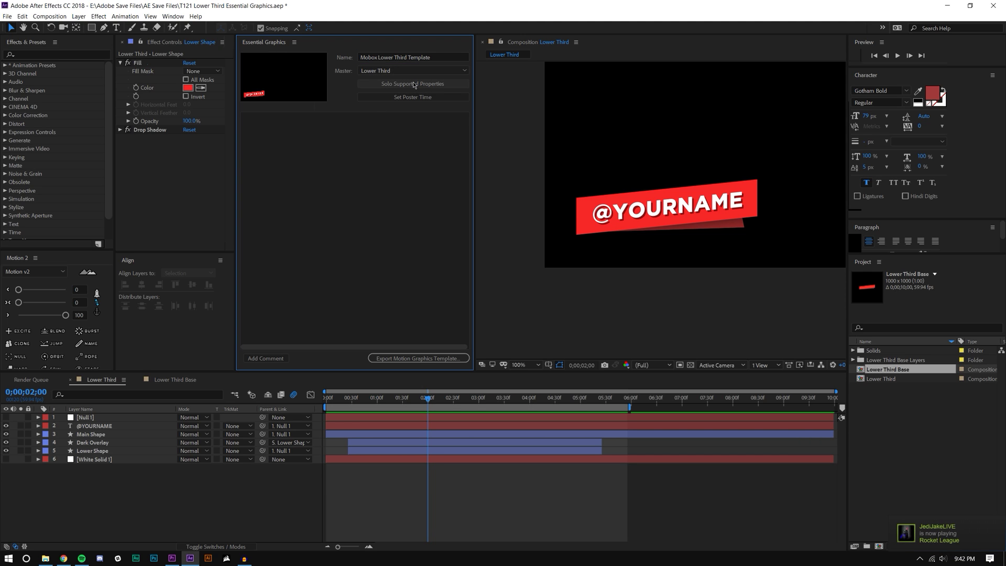
Step: Turn on Solo Supported Properties and scroll through the exposed layer properties
click(414, 85)
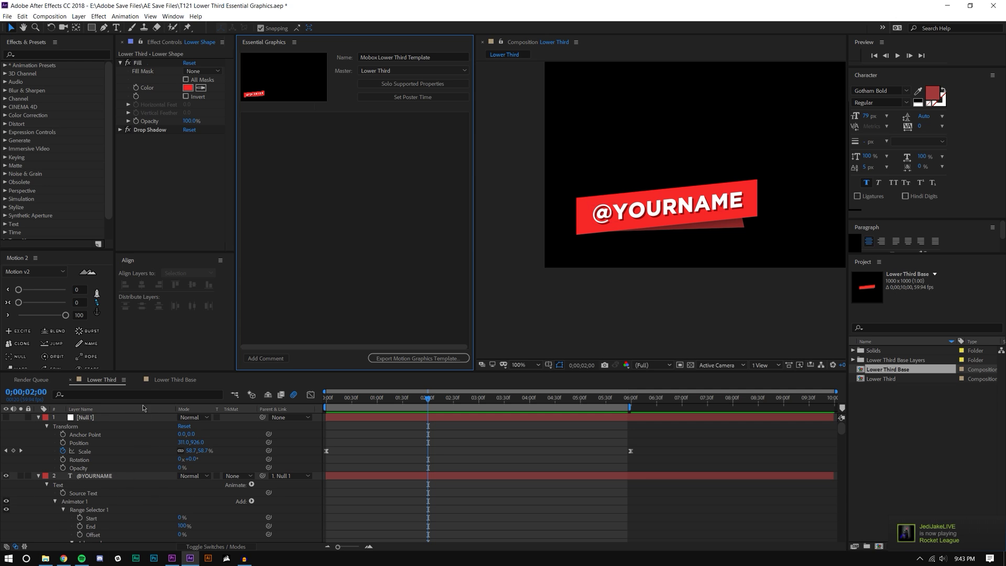
drag(156, 371, 156, 194)
scroll(131, 298, down, 10)
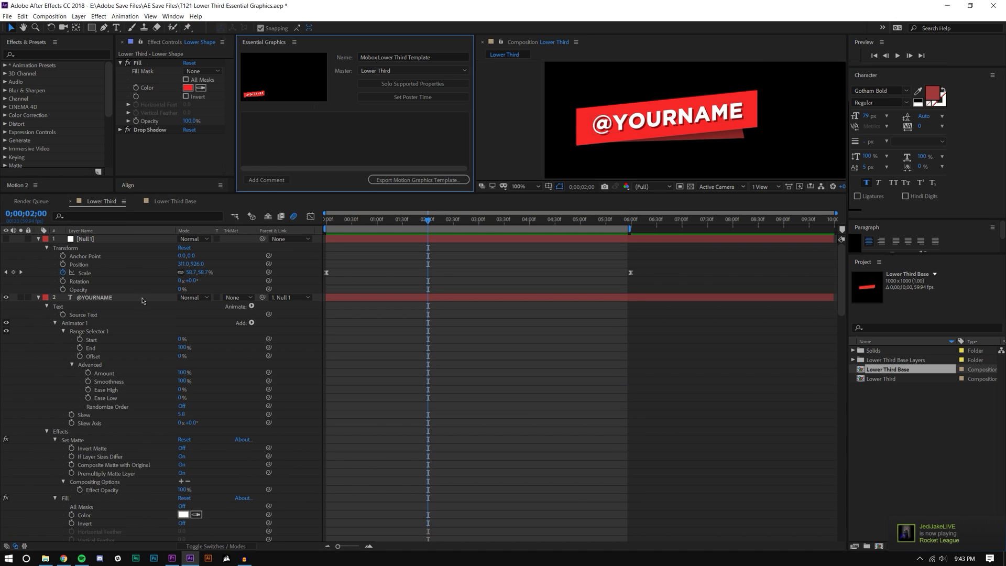
scroll(130, 300, down, 12)
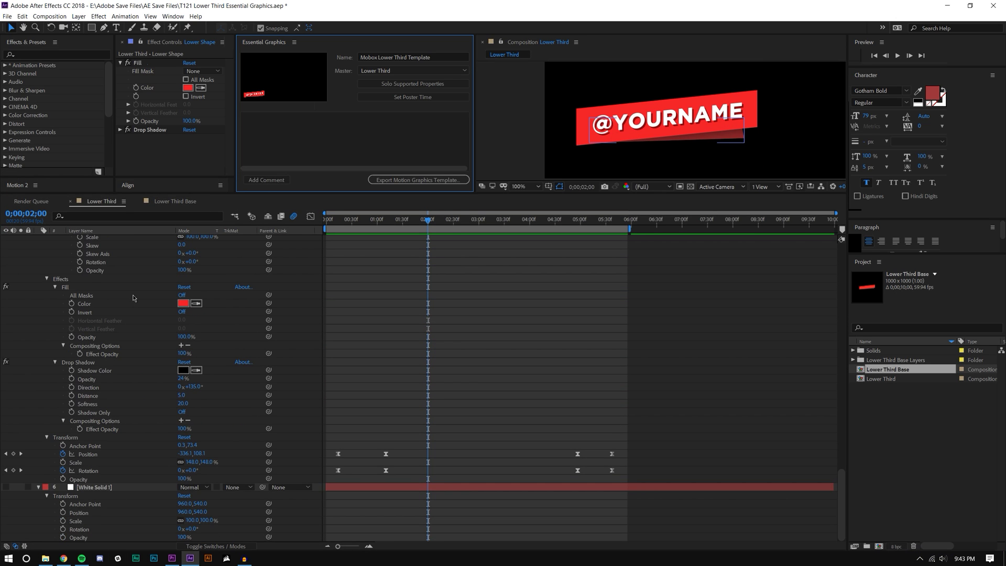
scroll(133, 298, up, 10)
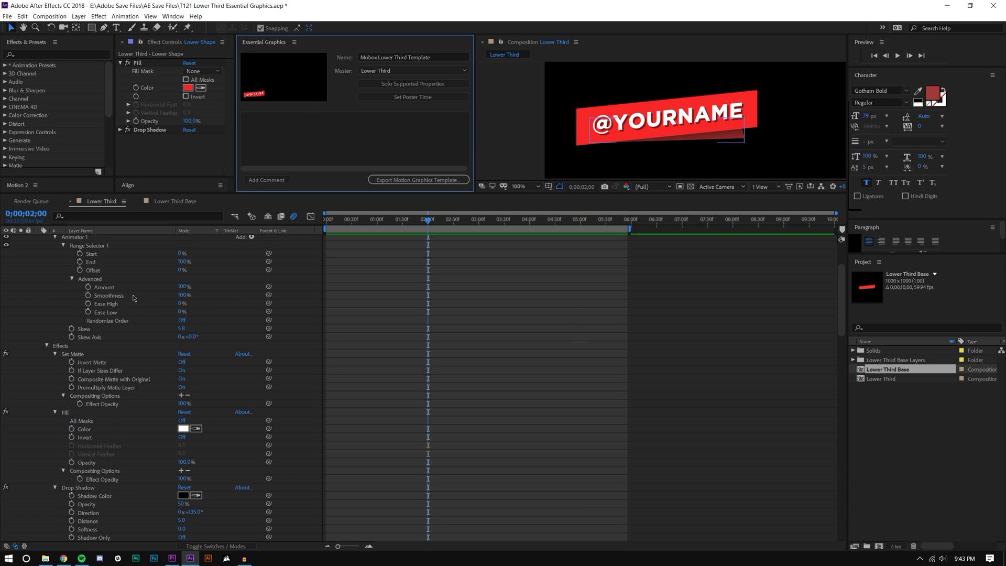
scroll(133, 298, up, 4)
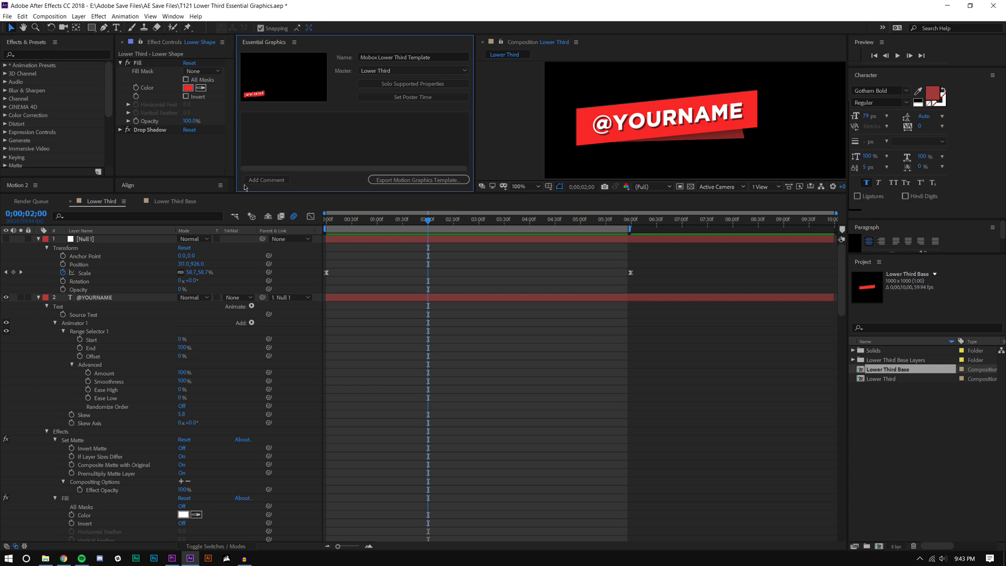
Step: Give the viewer and Essential Graphics area more height, then select the Main Shape layer
drag(188, 192, 189, 252)
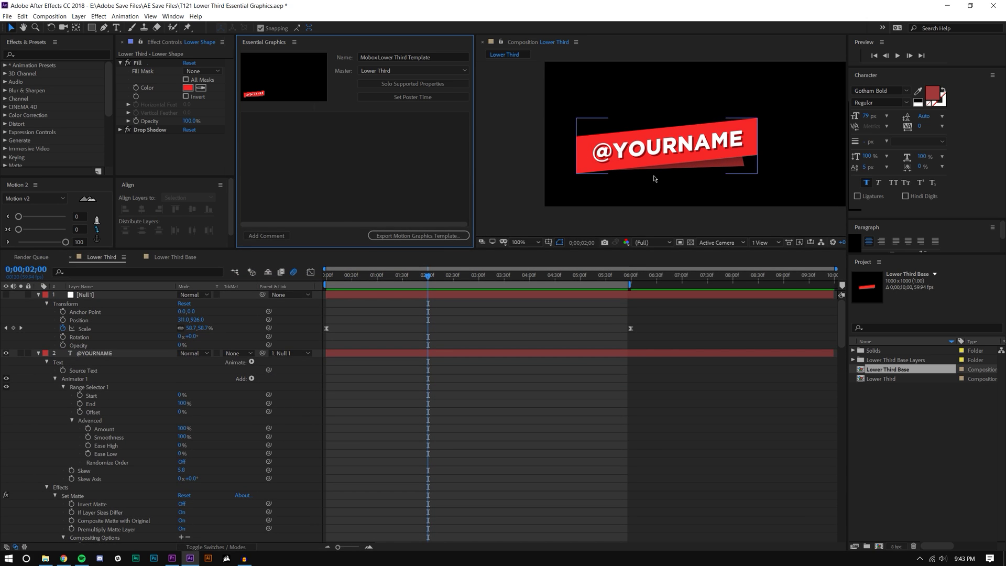
scroll(657, 160, up, 2)
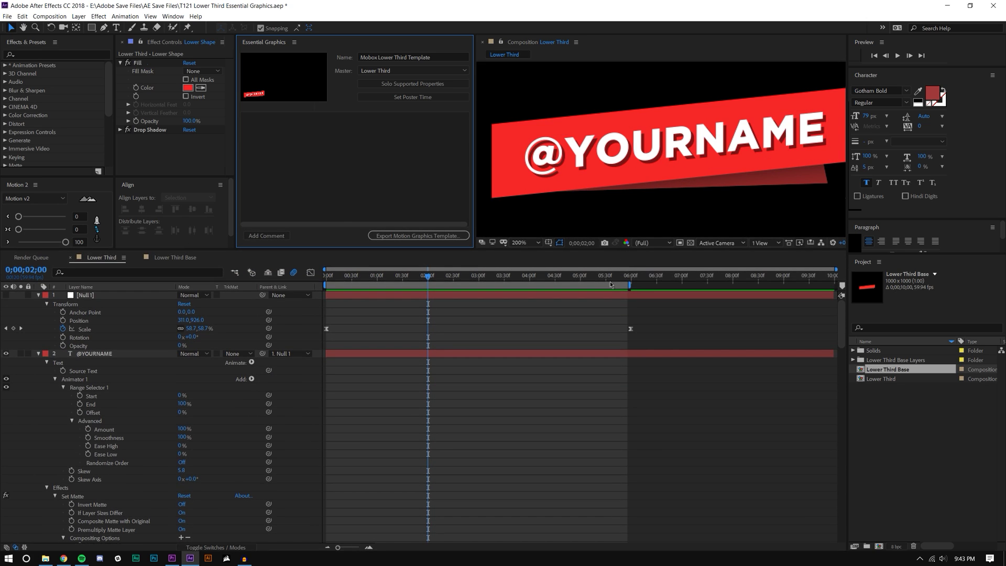
drag(623, 254, 623, 304)
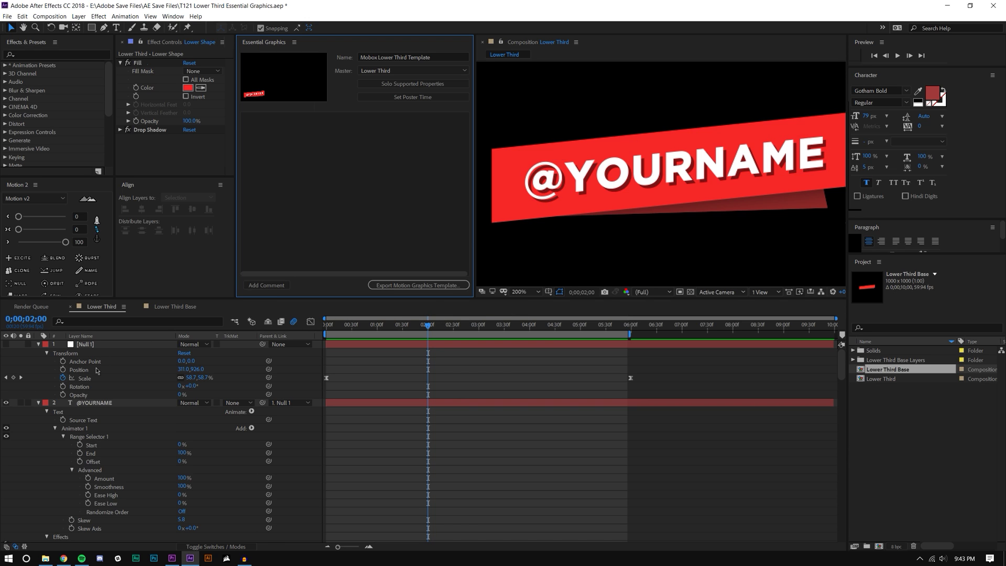
scroll(96, 370, down, 5)
click(97, 402)
Step: Add the Main Shape layer's Fill Color to the template as its first Color control
scroll(97, 382, down, 1)
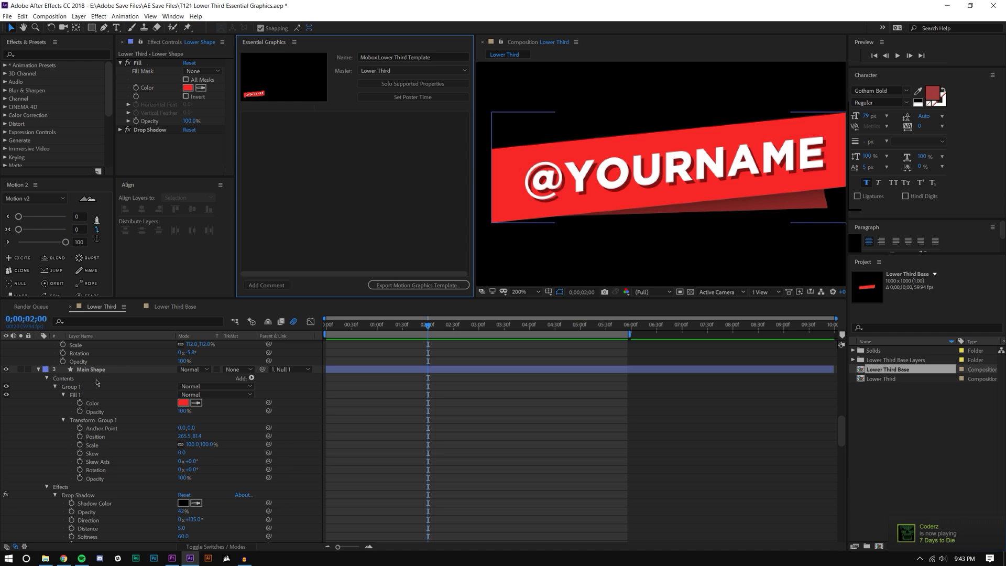
click(81, 371)
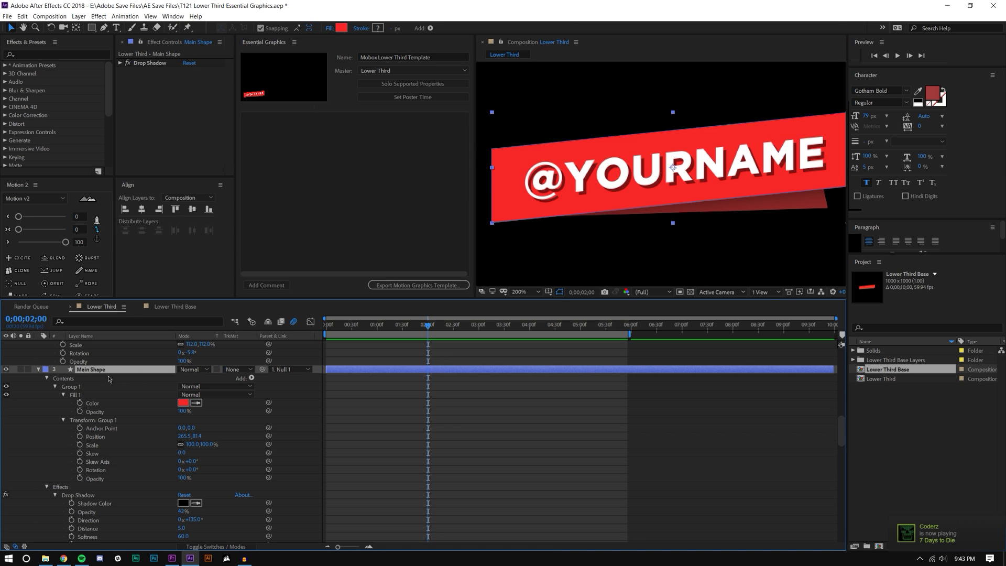
drag(95, 402, 284, 147)
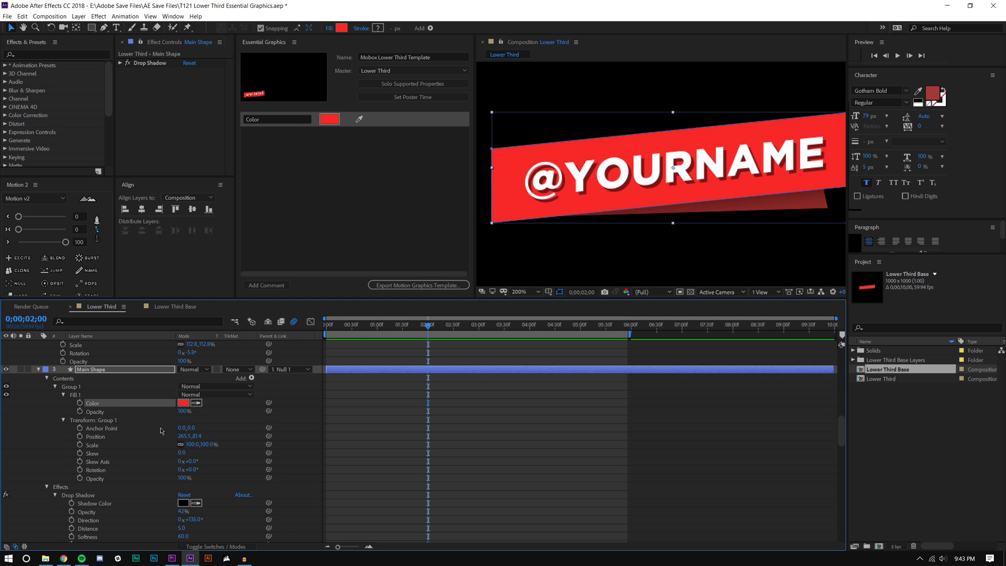
scroll(120, 428, up, 6)
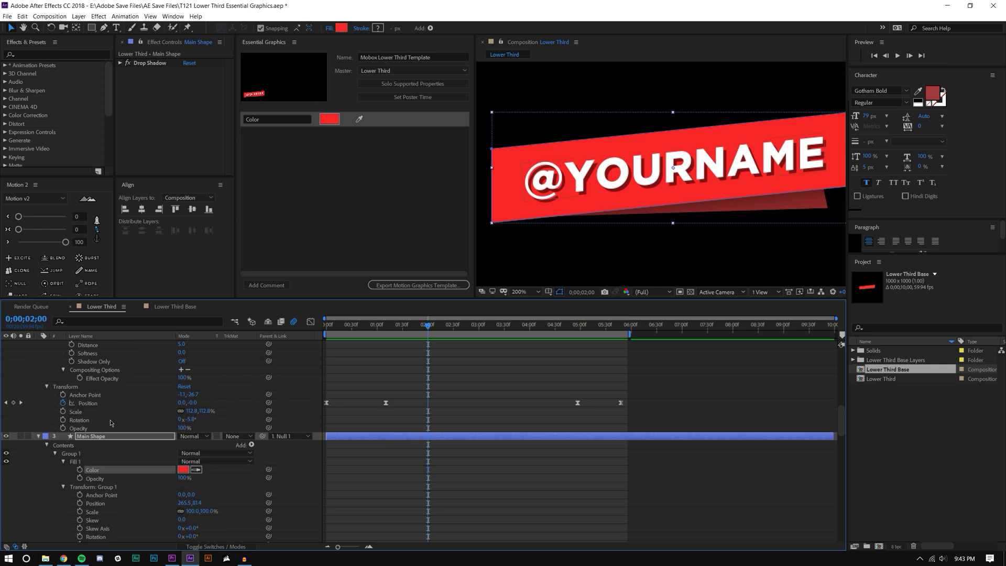
scroll(105, 425, up, 2)
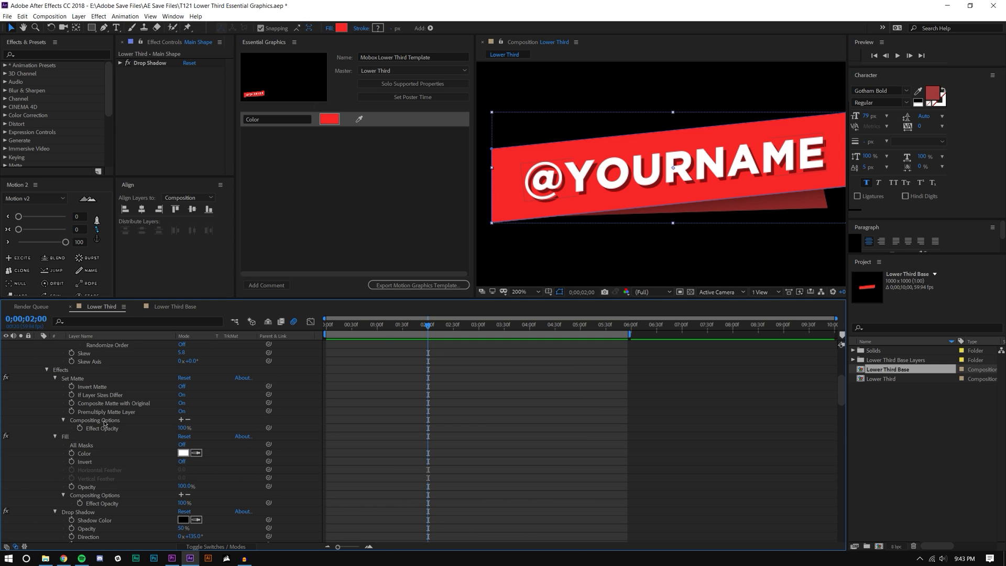
scroll(71, 370, up, 6)
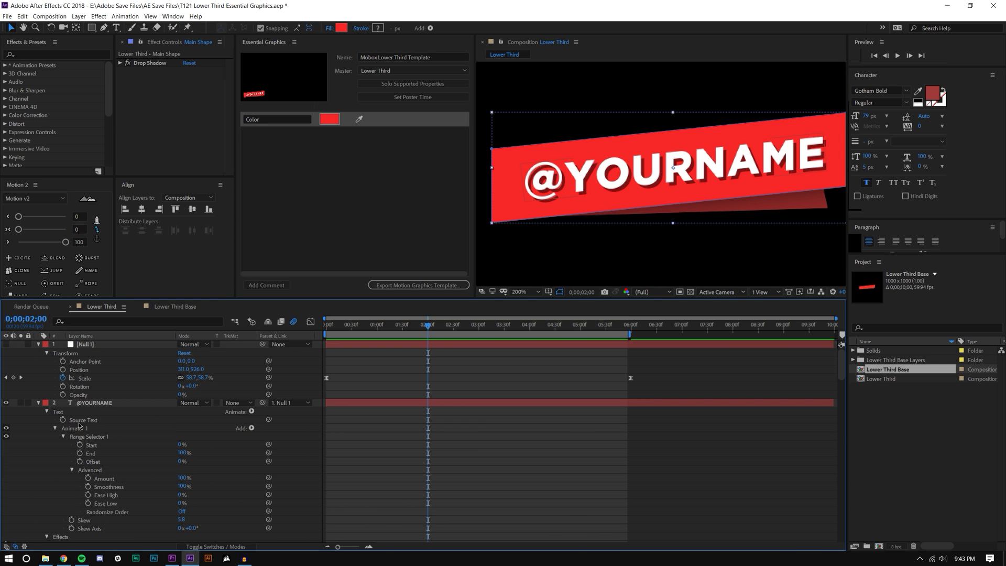
drag(79, 423, 313, 194)
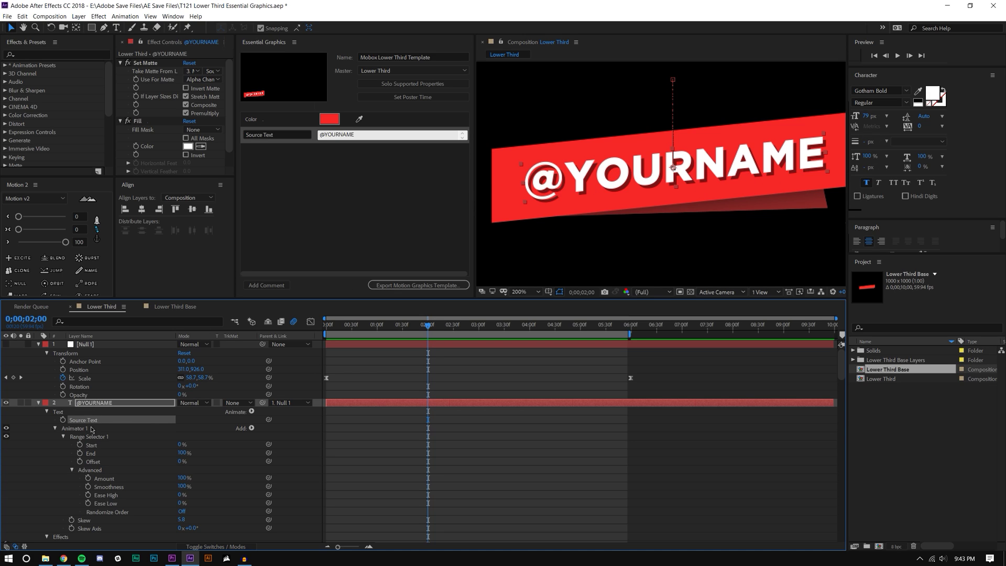
scroll(96, 471, down, 4)
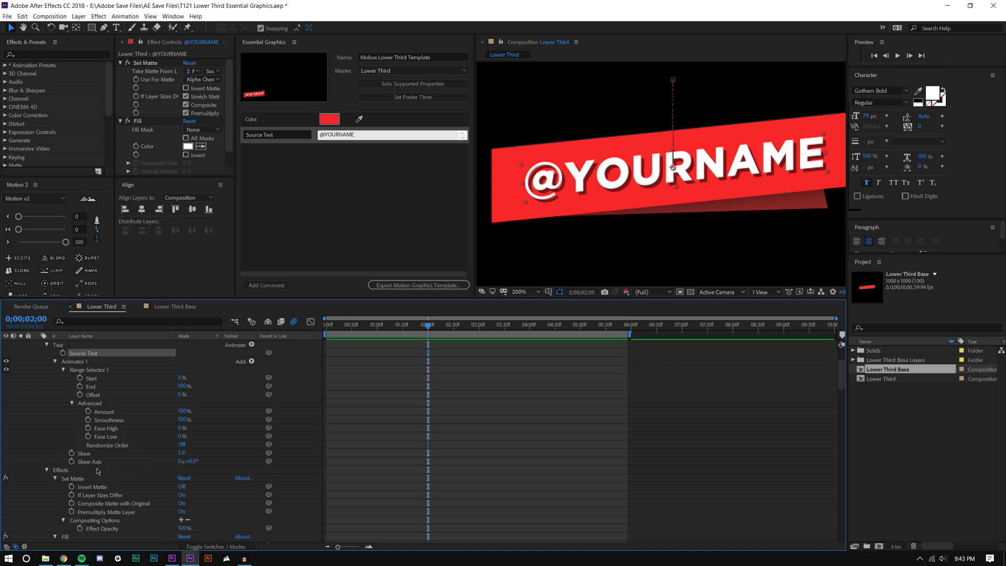
scroll(97, 471, up, 2)
scroll(97, 471, down, 4)
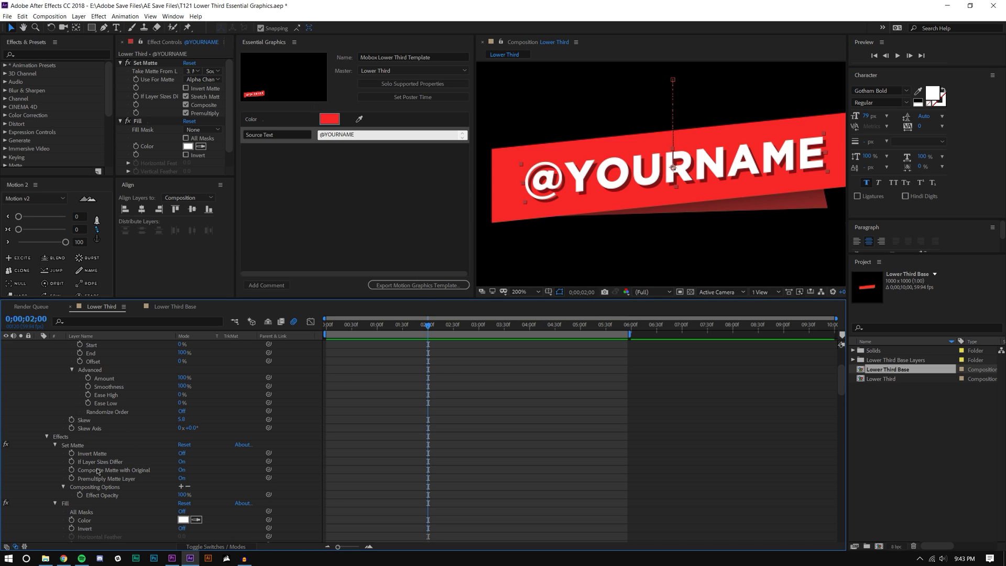
scroll(97, 471, down, 4)
scroll(97, 471, down, 4)
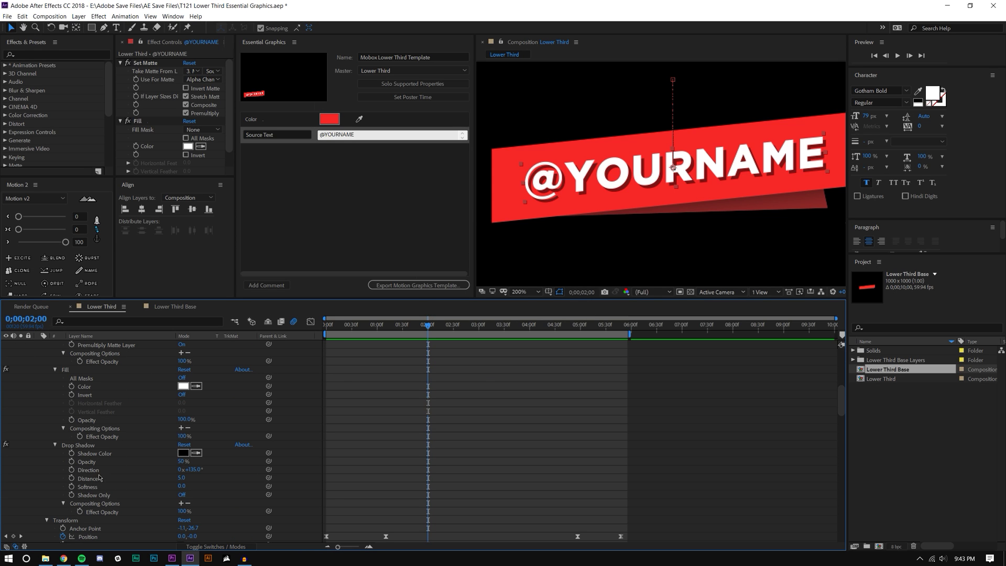
scroll(100, 477, down, 4)
drag(76, 478, 252, 221)
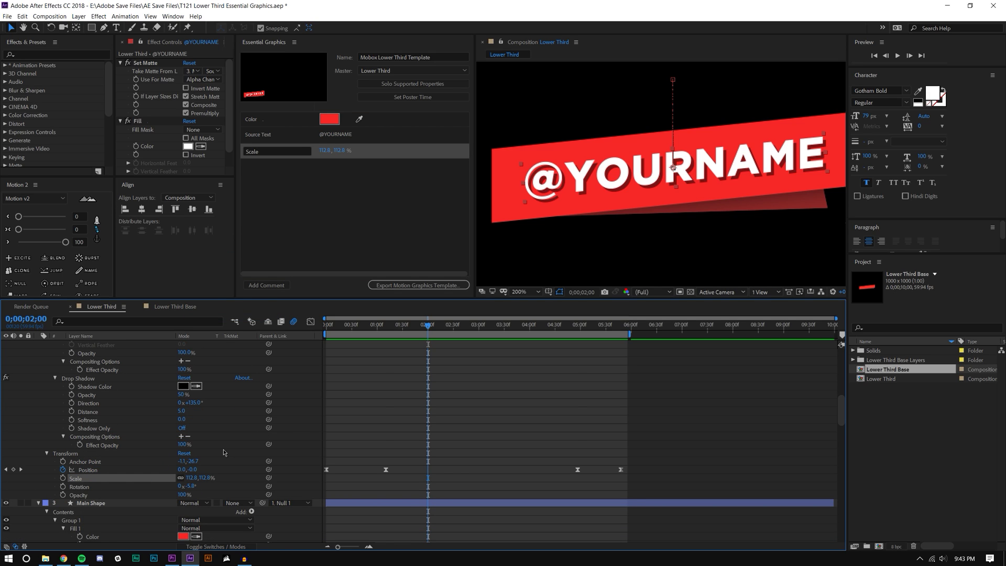
Step: Add the Lower Shape layer's Fill Color as a second Color control
scroll(223, 451, down, 6)
scroll(223, 454, down, 14)
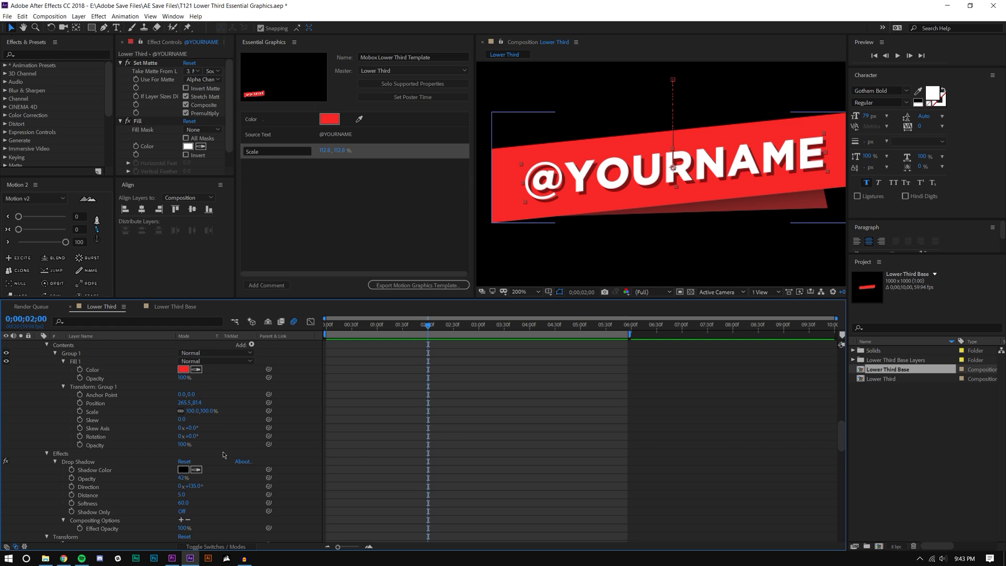
scroll(221, 458, down, 6)
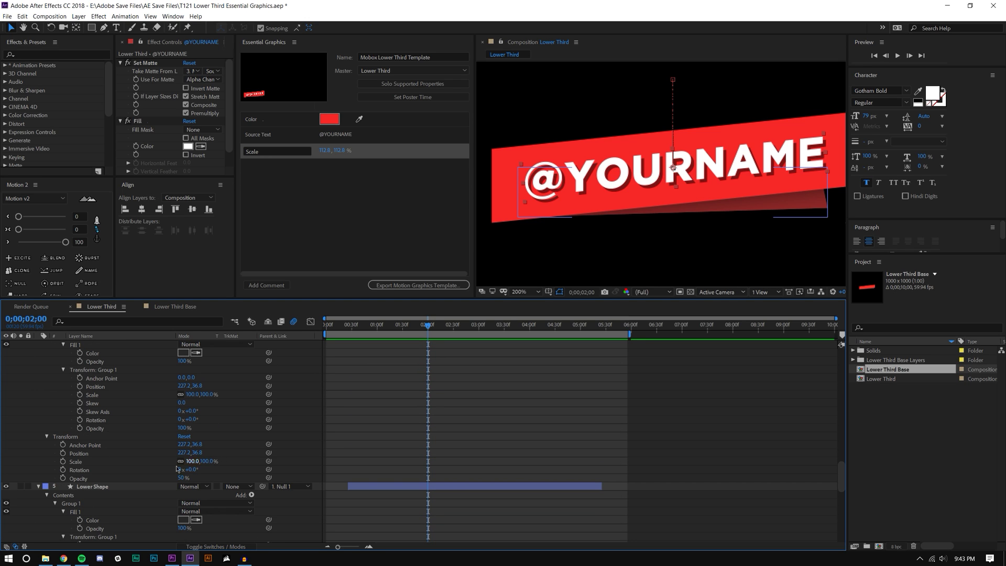
click(111, 488)
scroll(85, 466, down, 10)
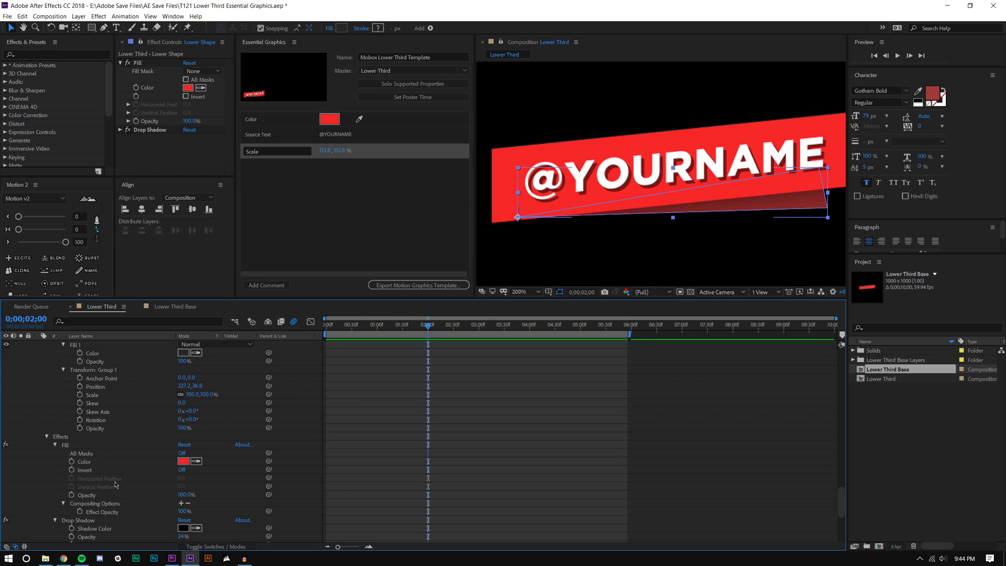
drag(85, 467, 273, 190)
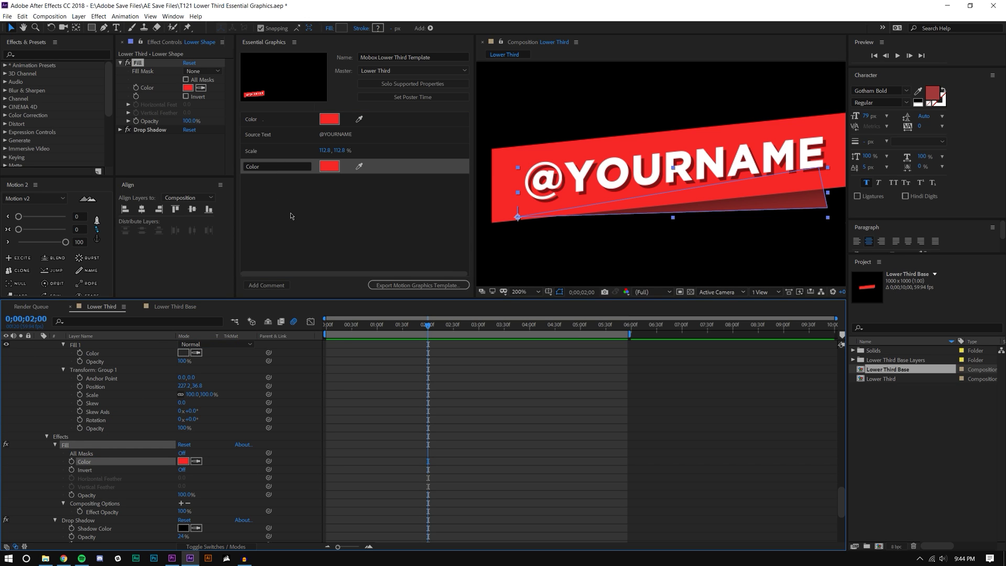
Step: Add Null 1's Position (31.0, 926.0) as a template control
scroll(228, 370, up, 15)
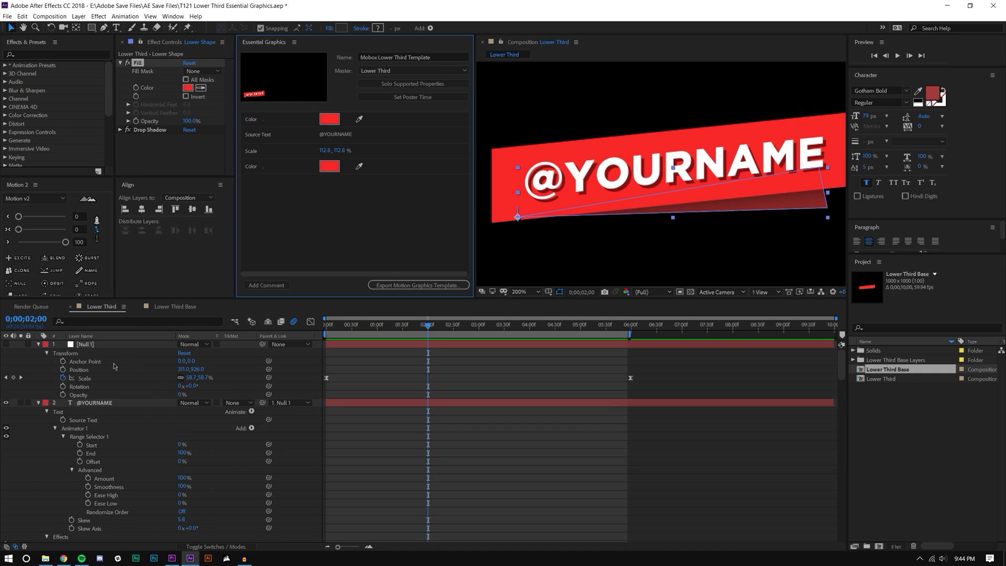
click(90, 344)
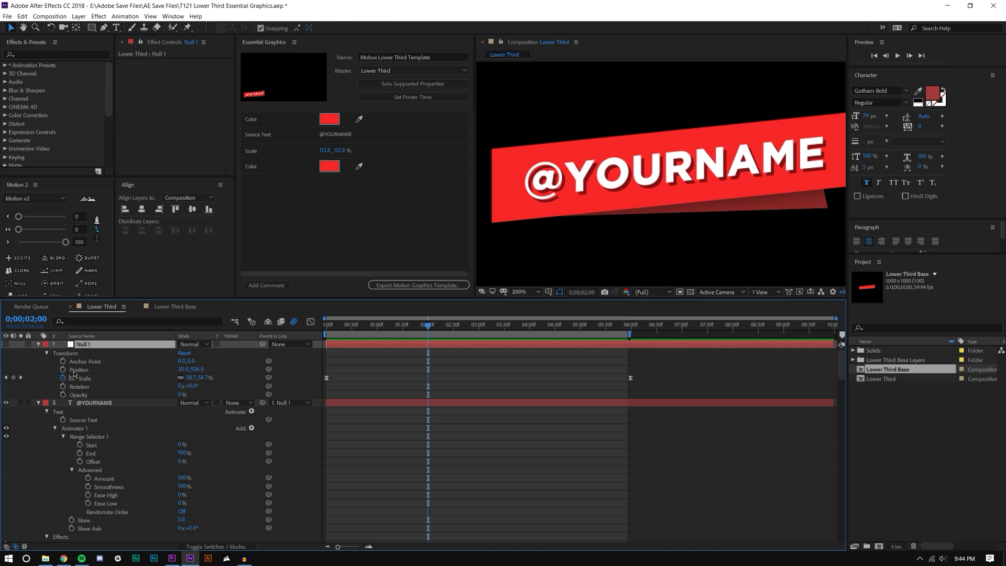
drag(75, 370, 408, 192)
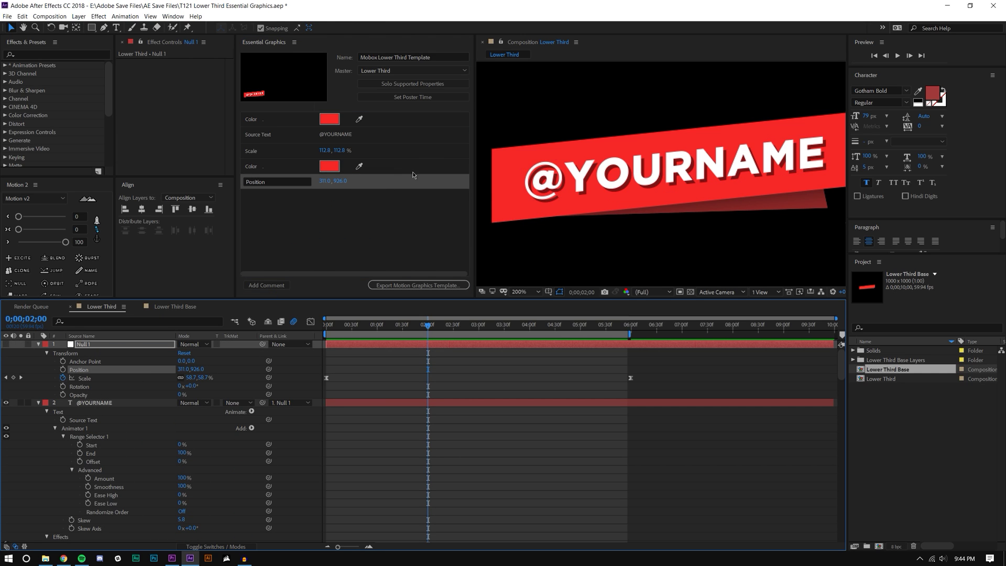
click(258, 120)
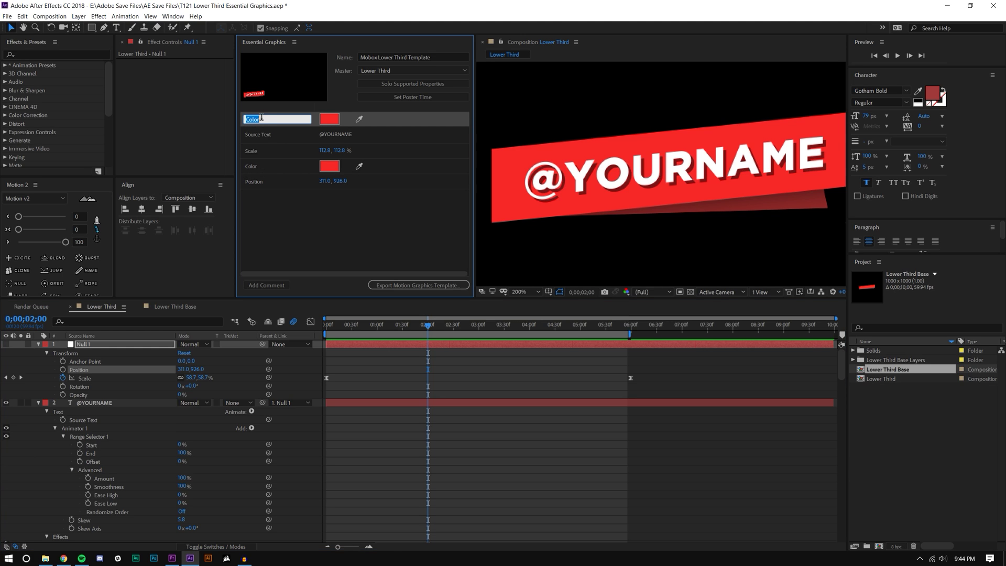
Step: Rename controls to Main Banner Color and Source Text Scale, ordering them after Source Text
text(Man)
key(Return)
click(269, 134)
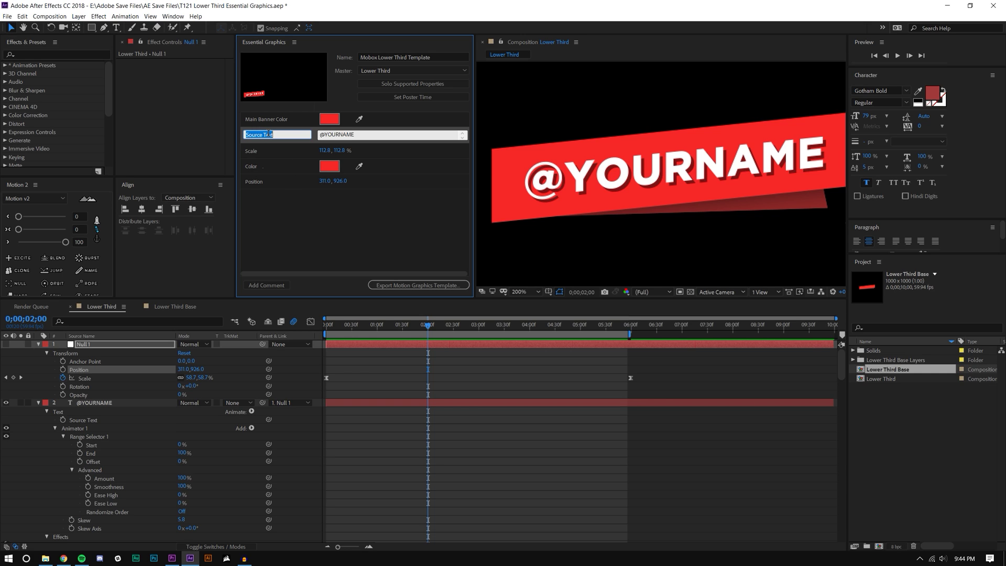
click(334, 222)
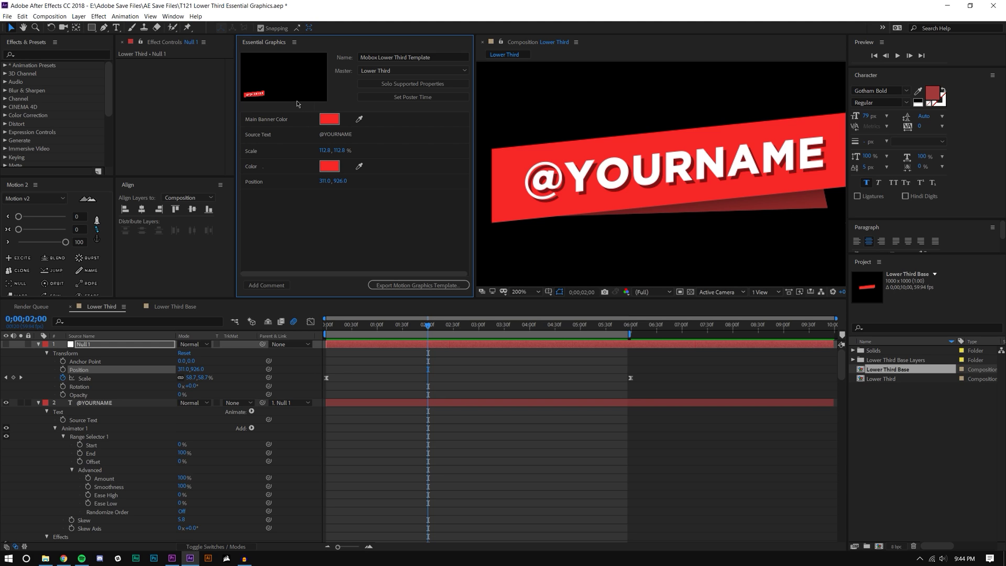
drag(298, 121, 268, 137)
click(264, 135)
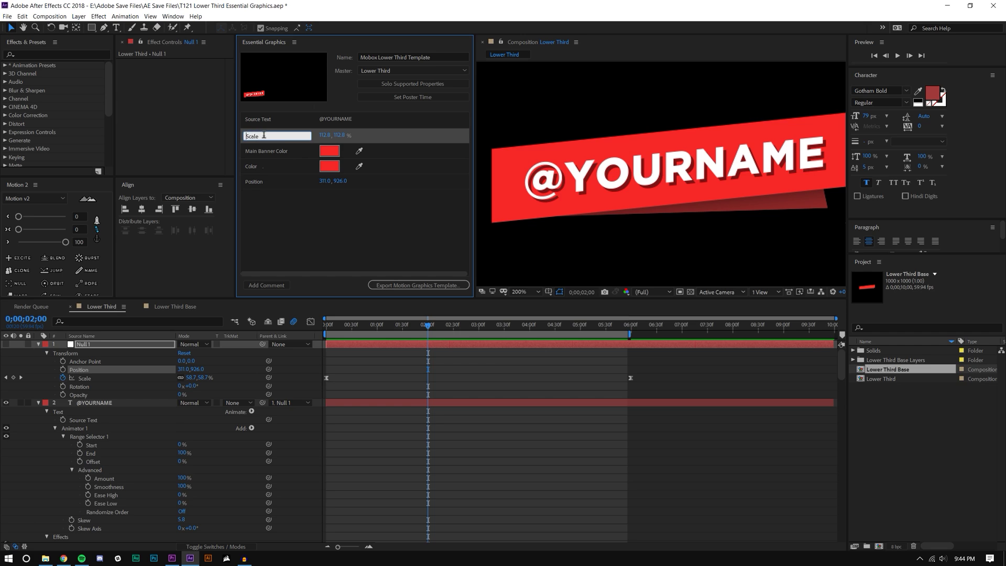
text(Source Text)
key(Return)
Step: Rename the remaining controls Secondary Banner Color and Banner Position
click(251, 166)
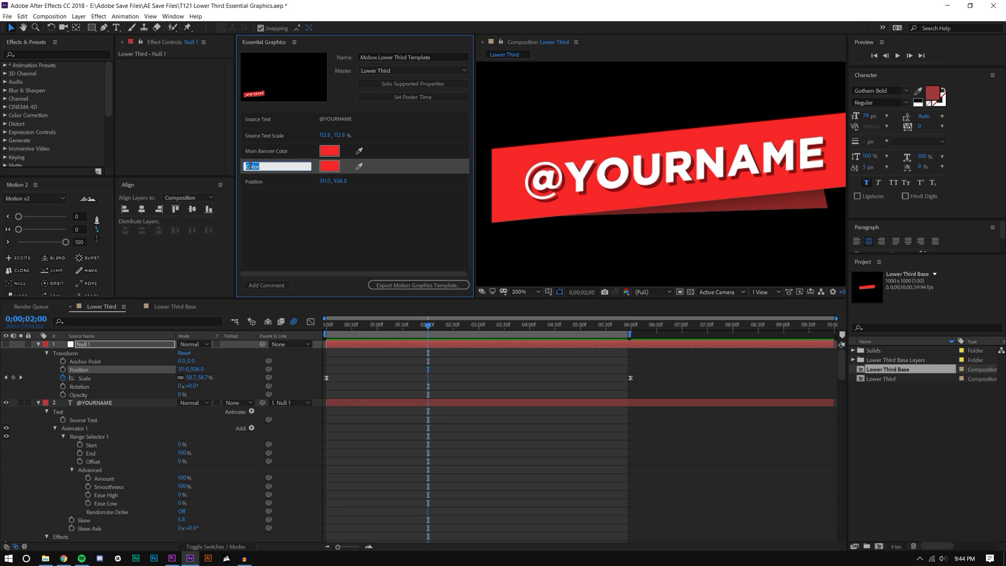
text(Secondary Banner)
click(252, 210)
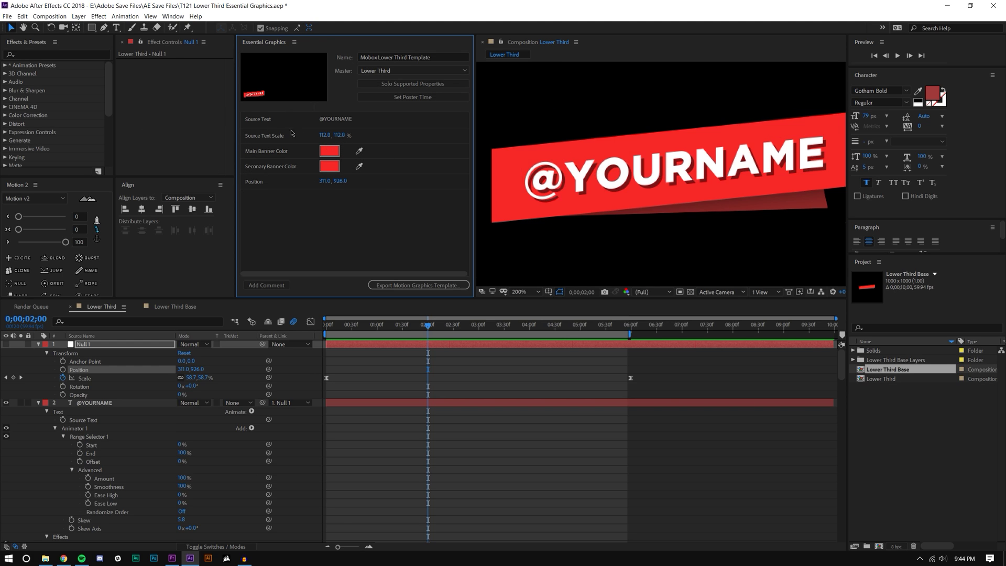
double_click(259, 181)
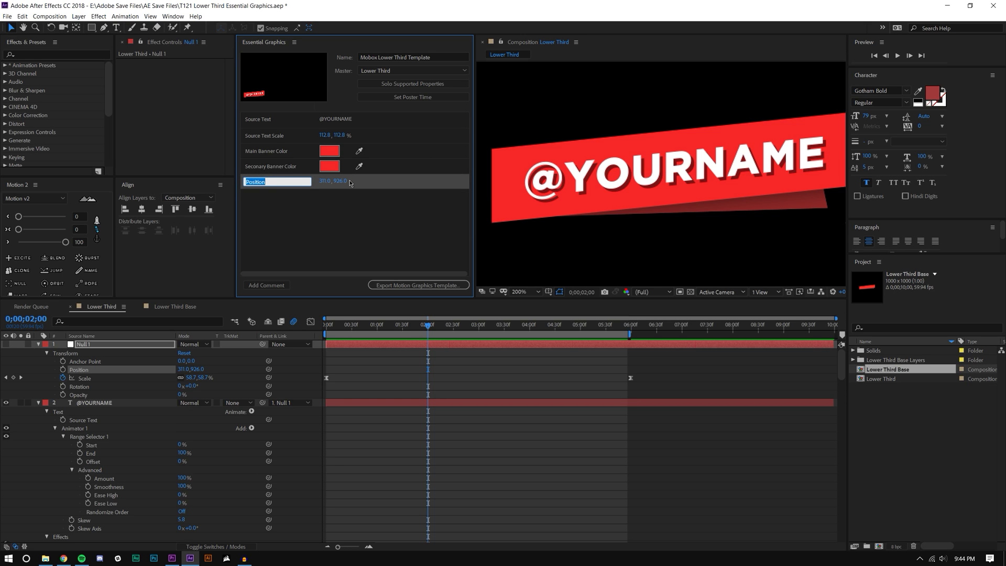
text(Banner)
key(Return)
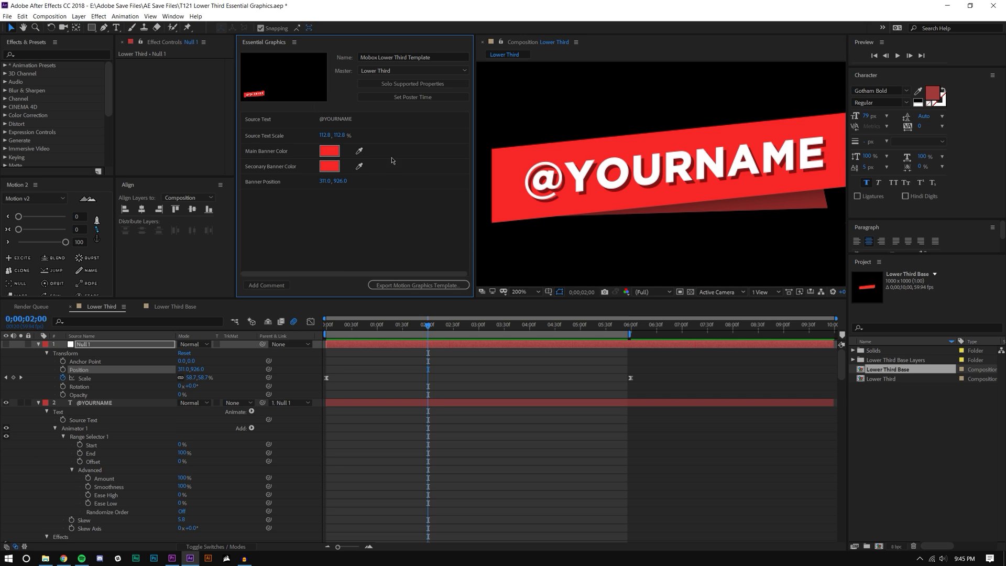
click(392, 286)
Step: Save the project and export 'Mobox Lower Third Template v2.mogrt' to the Desktop, accepting the font warning
click(399, 286)
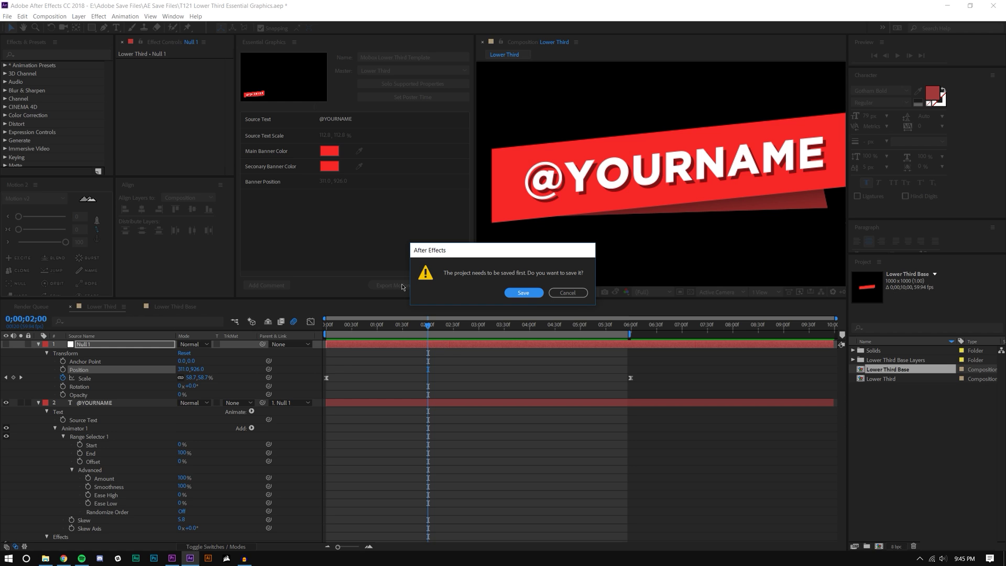
click(519, 293)
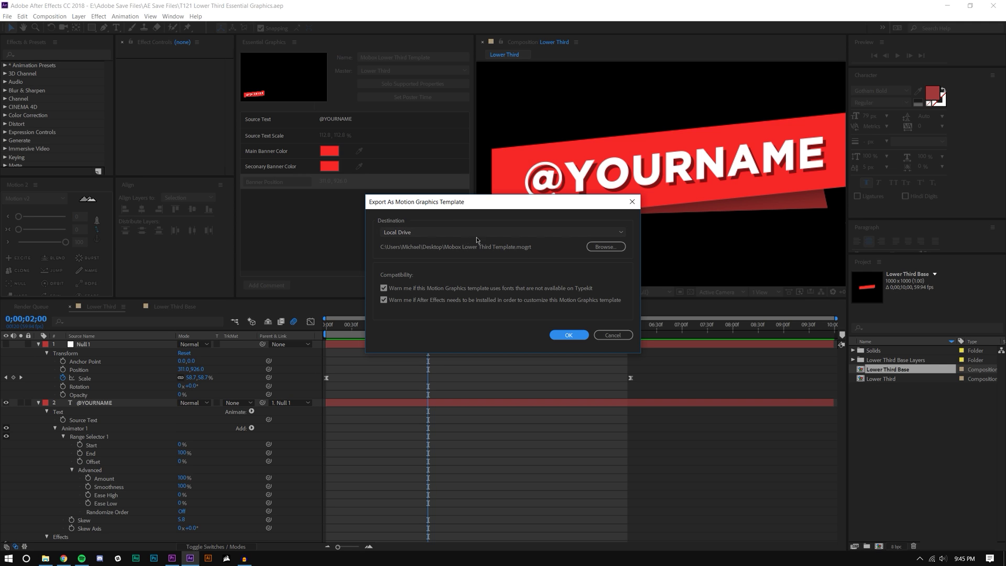
click(603, 246)
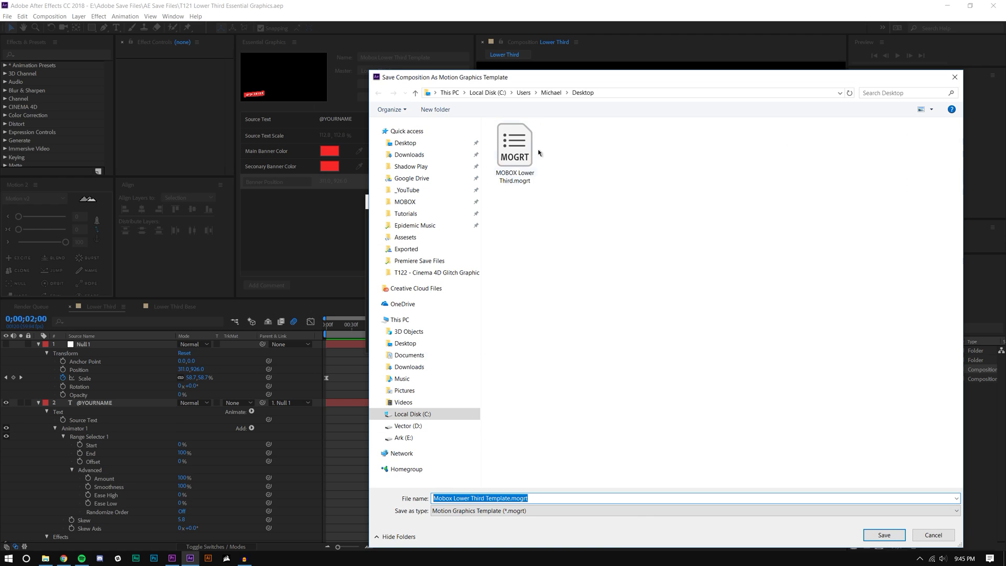
click(520, 498)
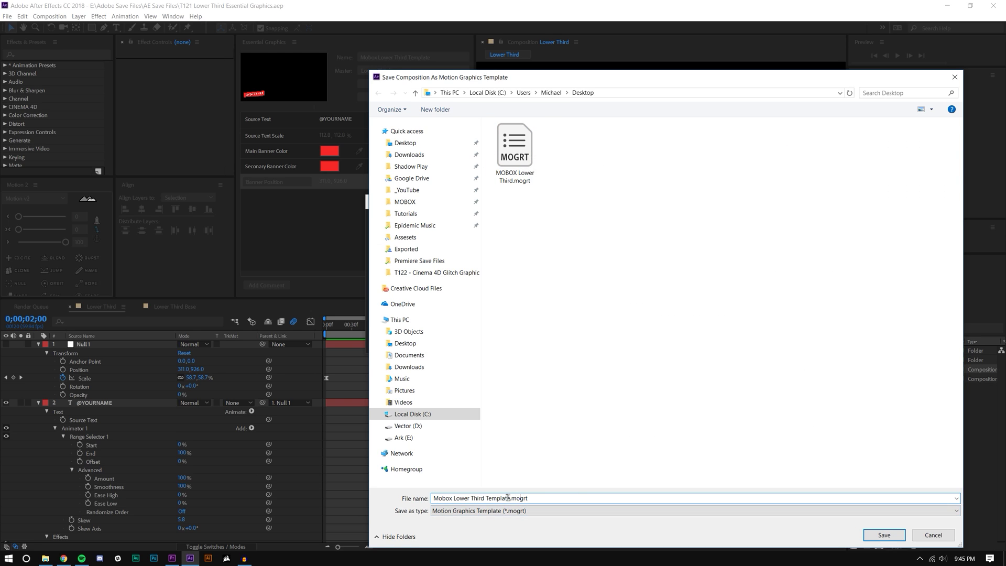
click(508, 497)
key(BackSpace)
text(v2)
click(883, 535)
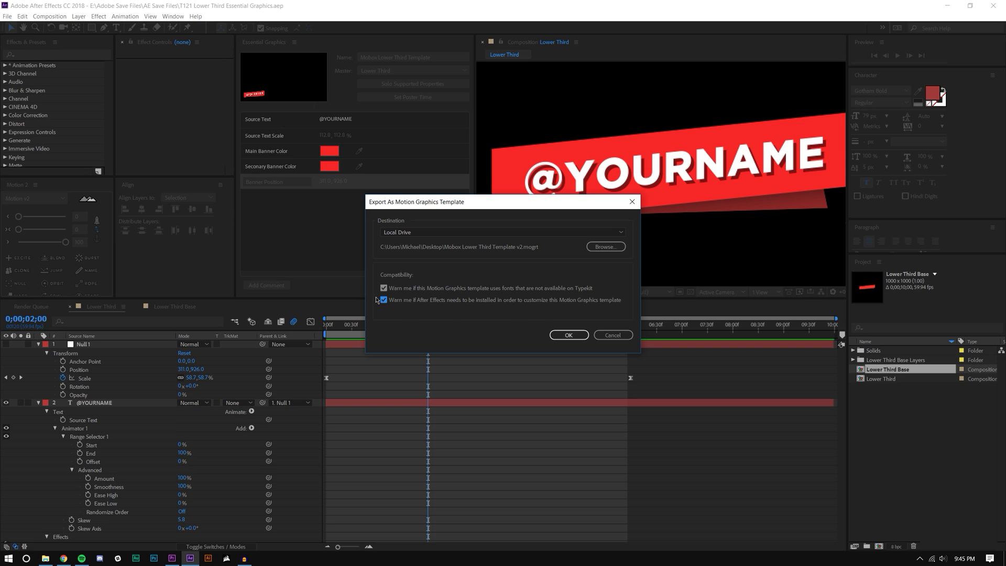
click(572, 337)
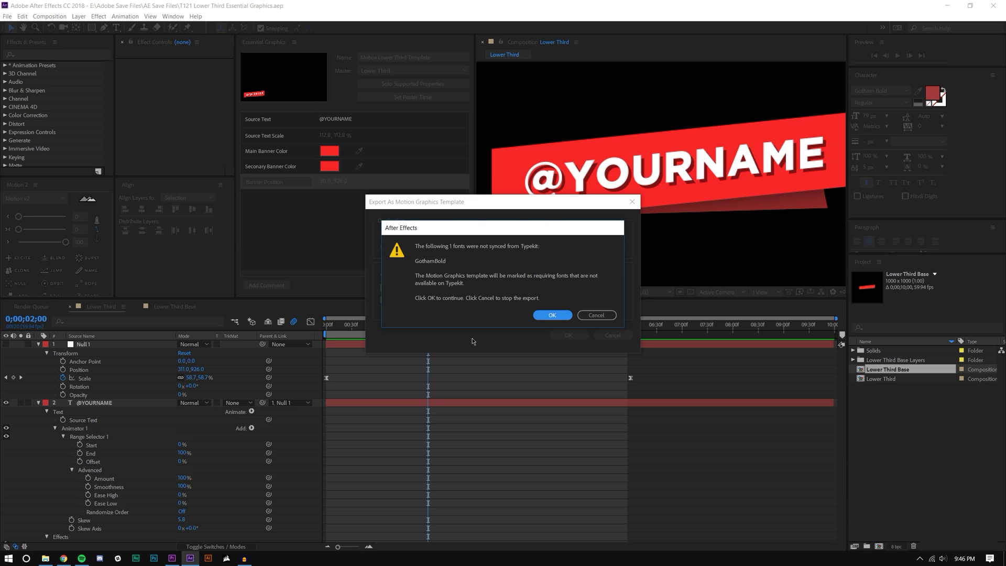
click(552, 315)
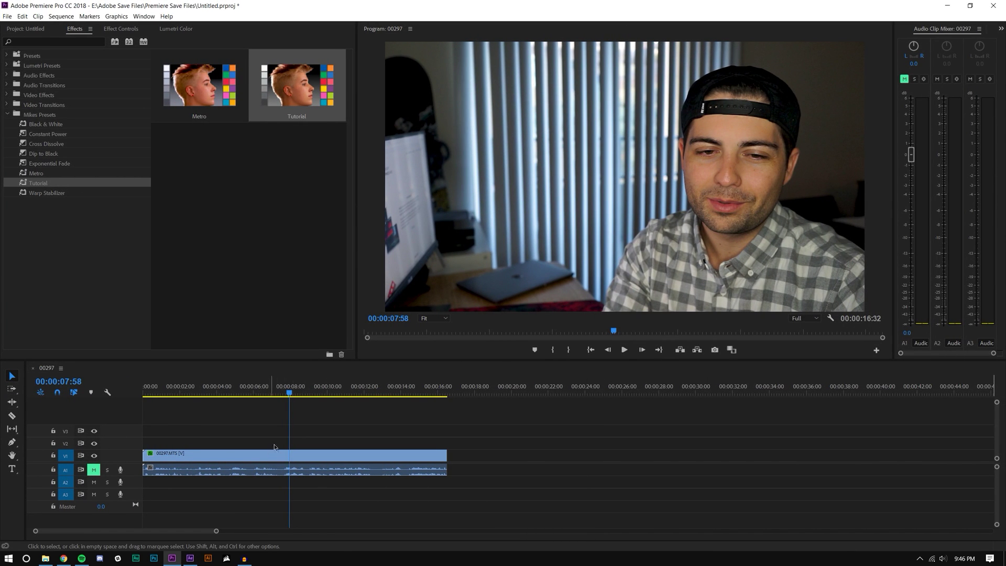
Step: Return to 7:26 in the sequence and float the Essential Graphics panel over the Program monitor
mouse_move(289, 392)
mouse_down()
mouse_move(269, 392)
mouse_move(279, 392)
mouse_up()
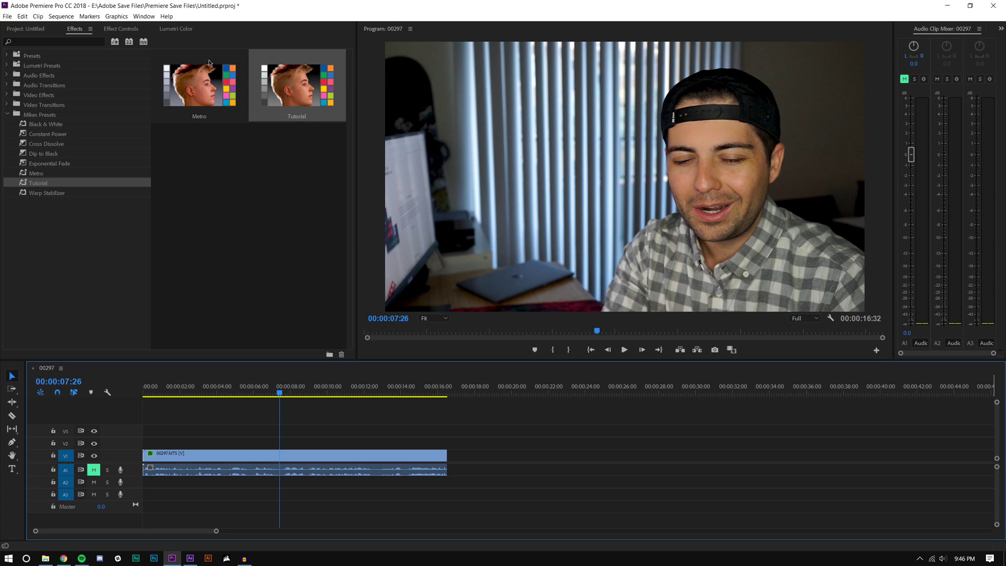
click(143, 16)
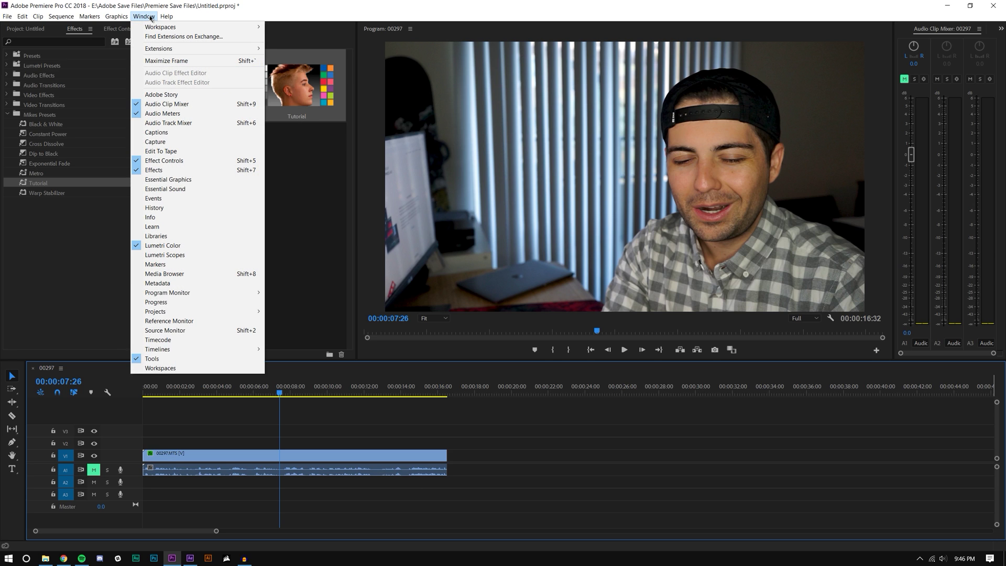
click(183, 180)
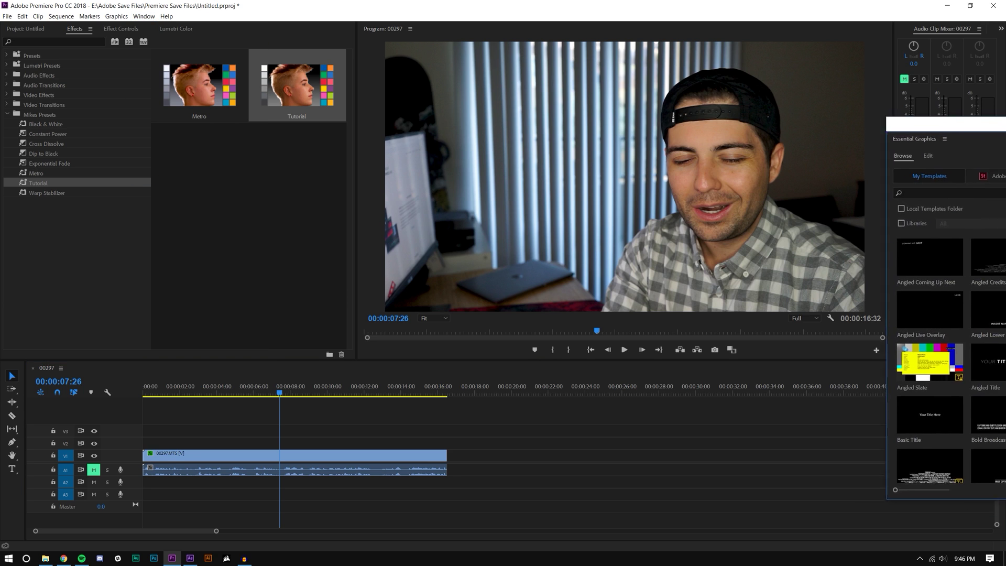
drag(861, 141, 822, 104)
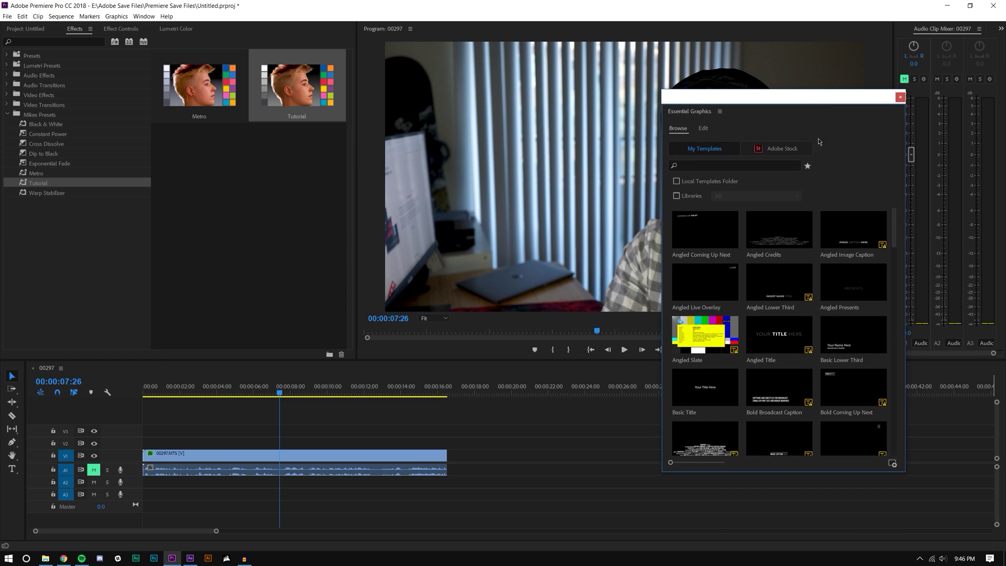
drag(894, 233, 887, 428)
scroll(885, 422, up, 5)
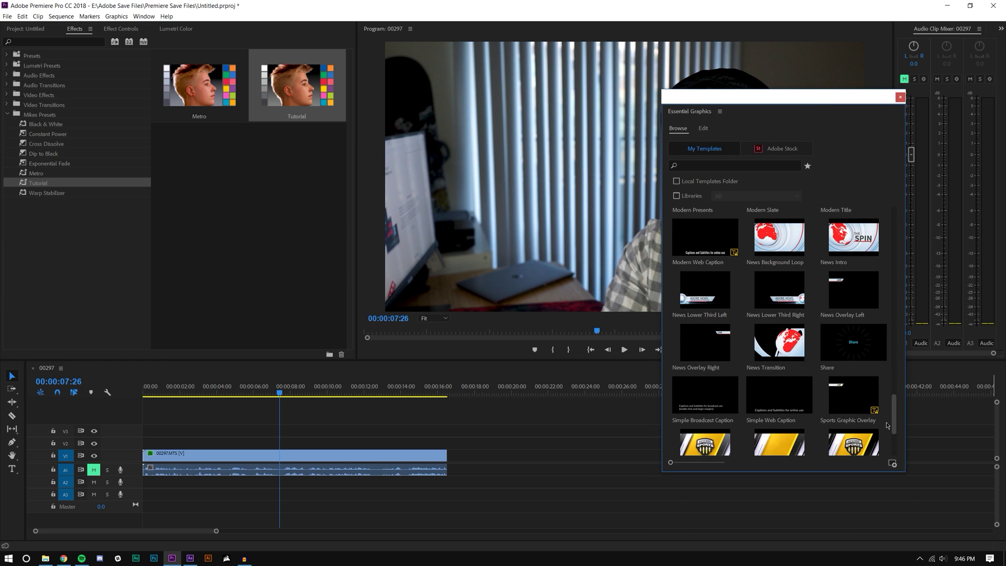
scroll(777, 304, up, 2)
Step: Try the News Background Loop template on V2, preview it at 8:49, then undo it
drag(779, 290, 282, 442)
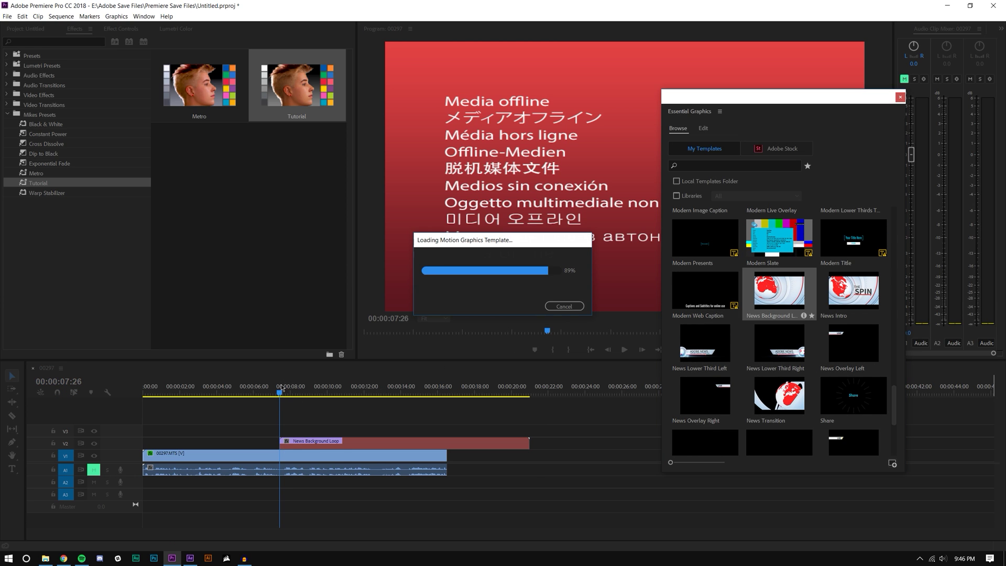
drag(283, 388, 401, 389)
key(ctrl+z)
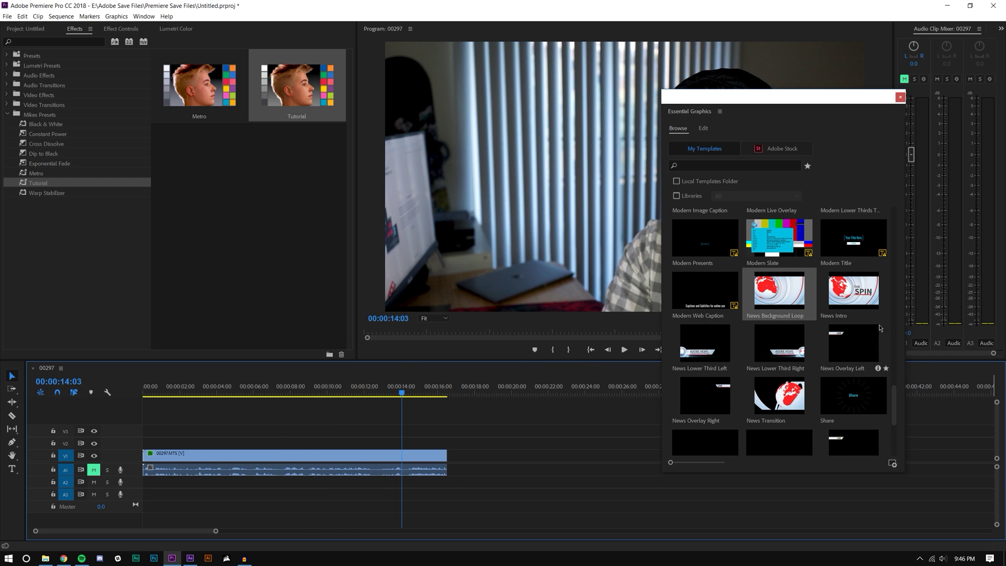
Step: Place the News Lower Third Left template on V2 and preview it from 7:55 to 9:37
drag(700, 350, 289, 442)
click(289, 388)
drag(289, 388, 320, 389)
Step: Move the Essential Graphics panel aside to reveal the graphic and select the News Lower Third Left clip
drag(760, 100, 801, 318)
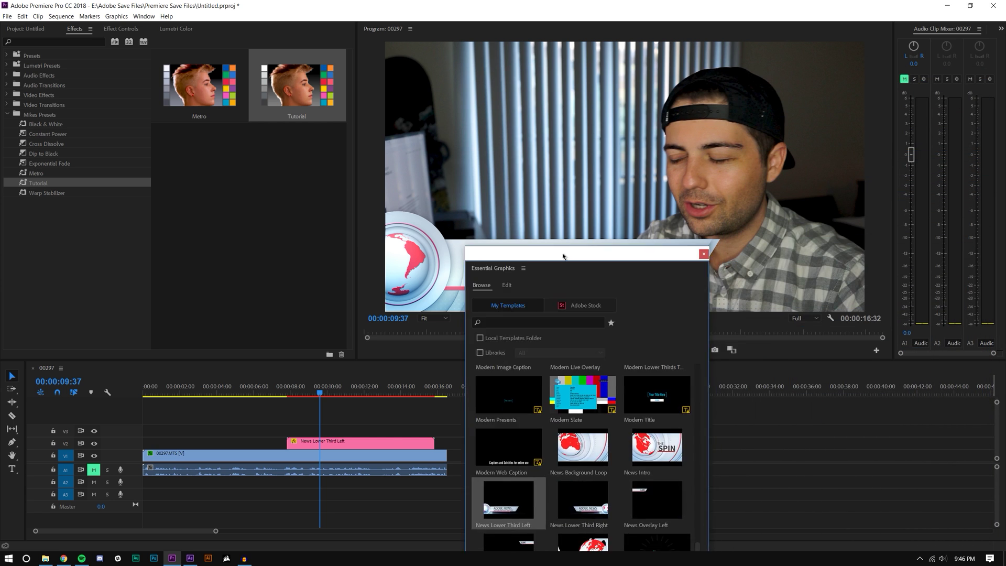
drag(562, 255, 874, 92)
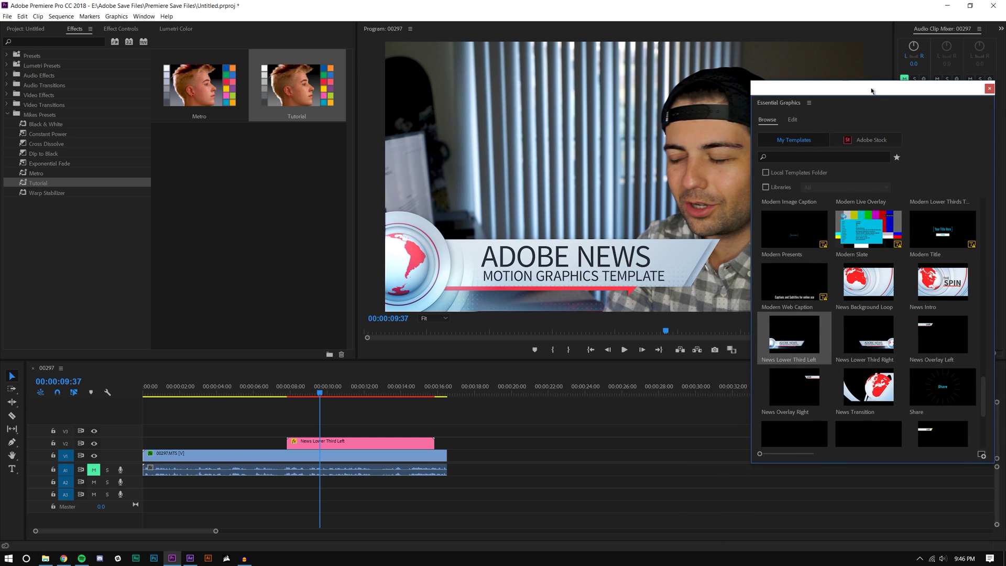
click(357, 441)
Step: Delete the News Lower Third Left clip from V2 and return to the template library
key(Delete)
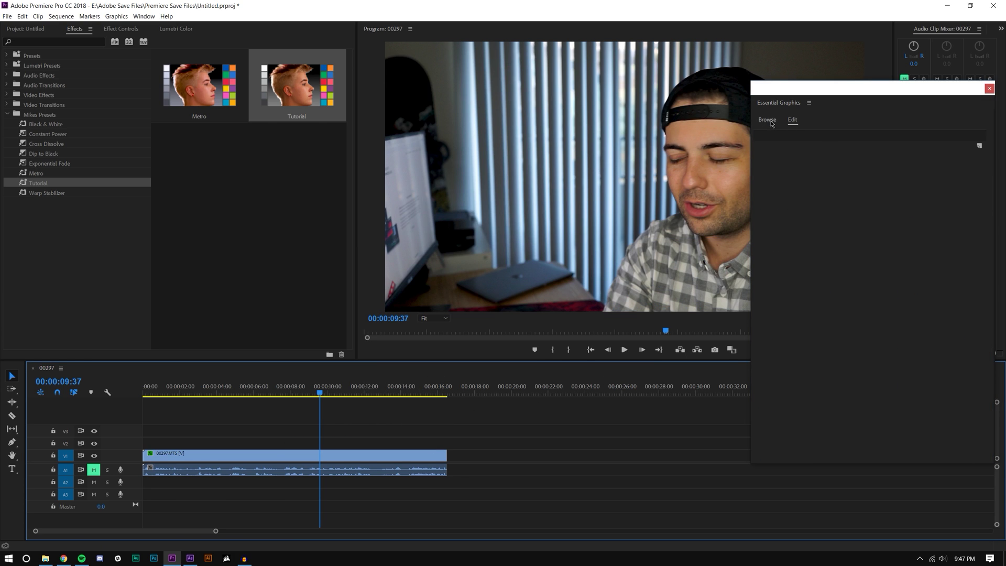
click(769, 121)
scroll(919, 298, down, 3)
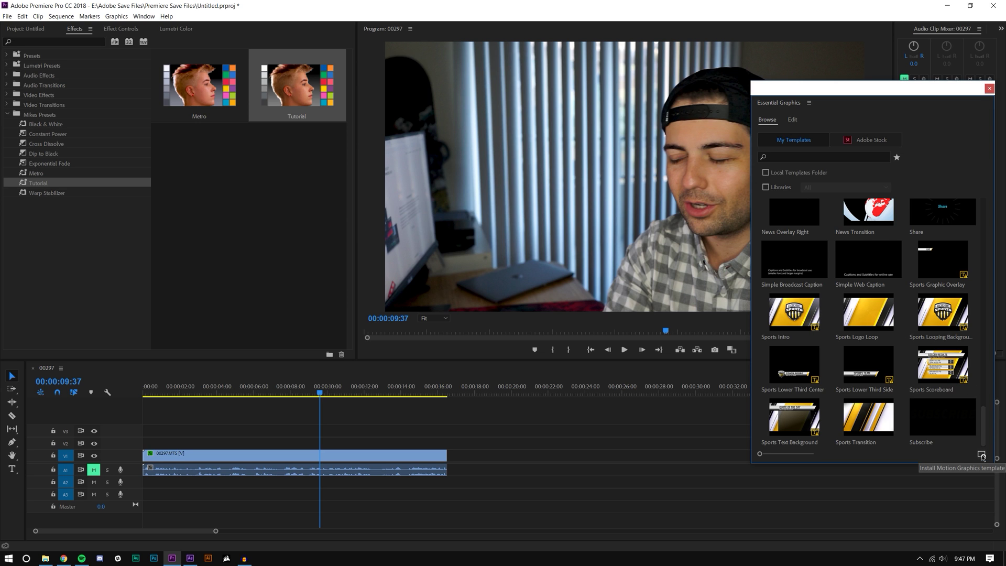
Step: Install 'Mobox Lower Third Template v2.mogrt' from the Desktop as a motion graphics template
click(981, 455)
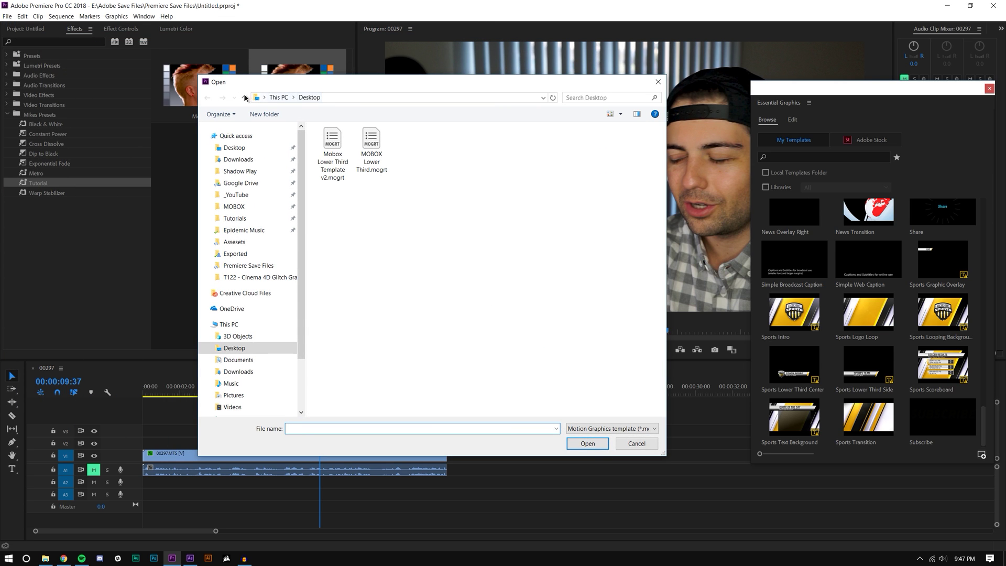
click(334, 143)
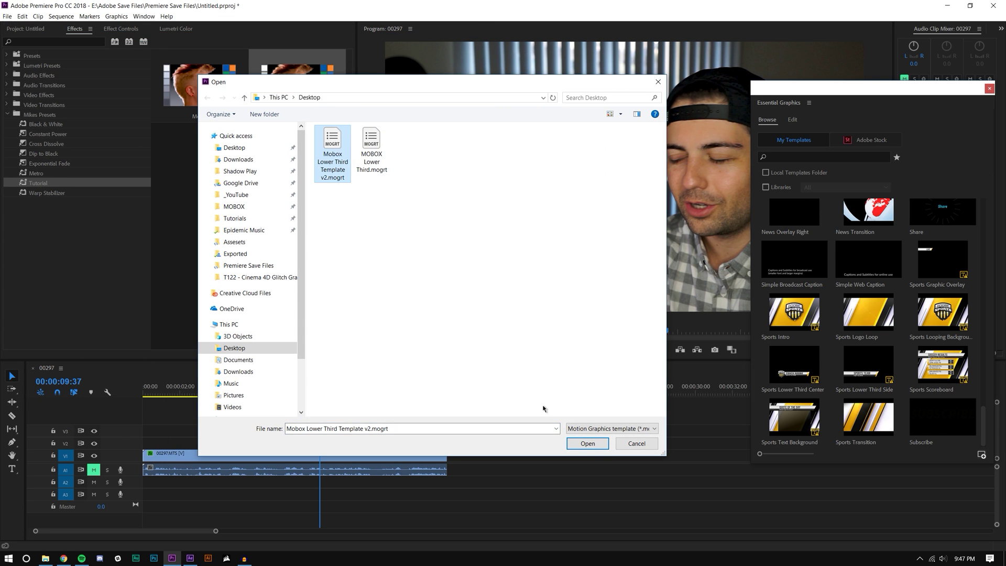
click(587, 443)
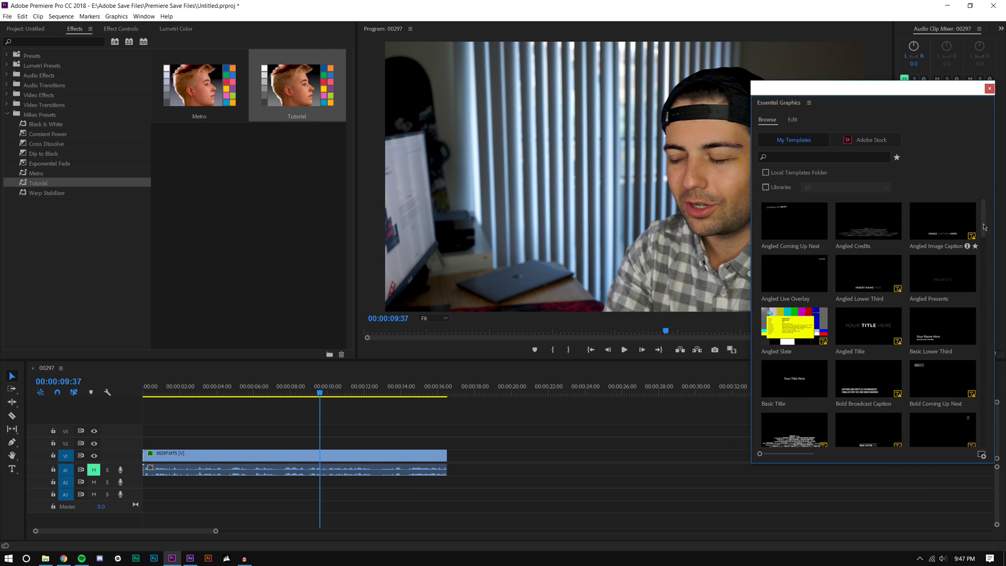
Step: Drop the MOBOX Lower Third template onto V2, close the floating library, and preview at 10:40
drag(982, 208, 971, 335)
scroll(953, 327, down, 3)
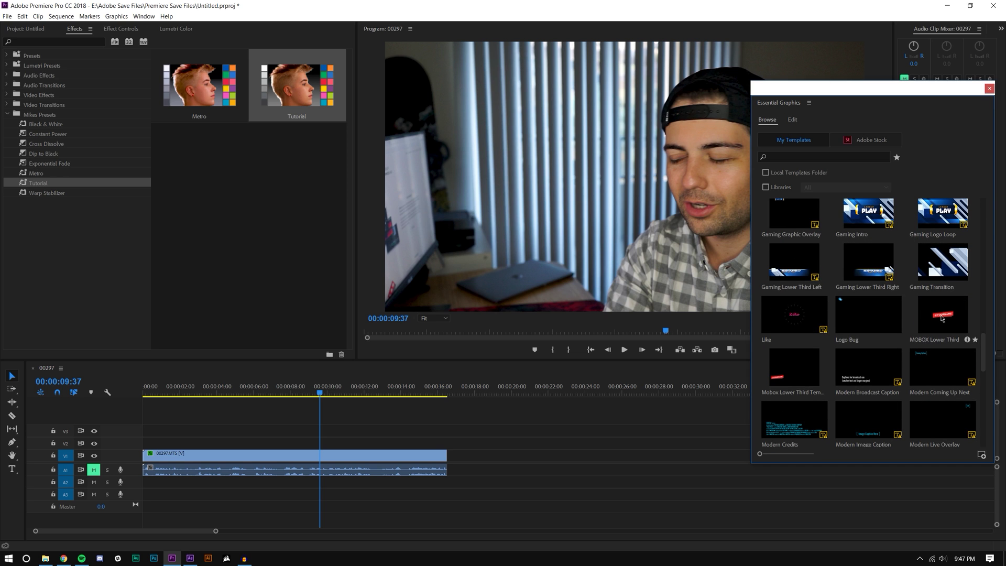
drag(941, 318, 422, 414)
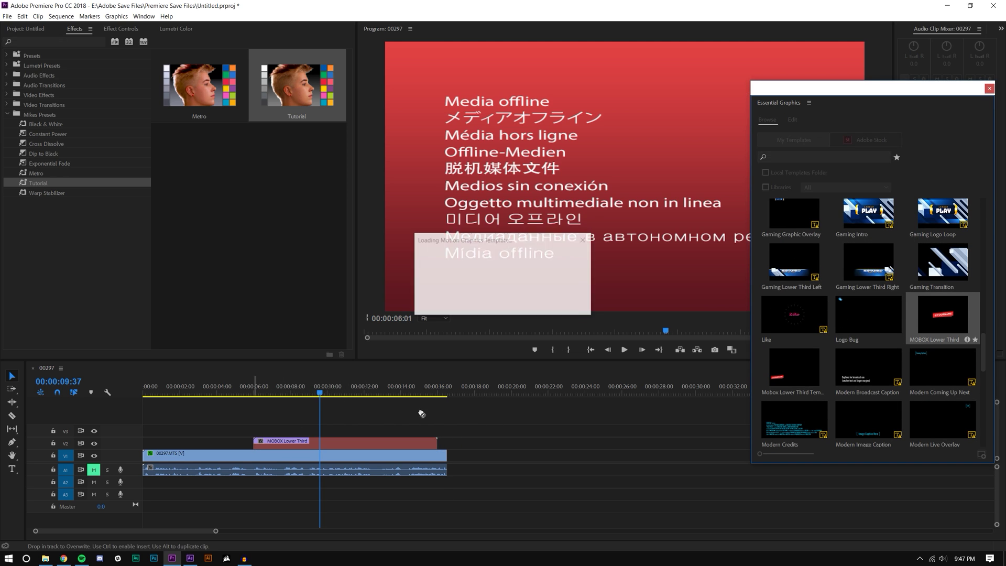
click(990, 88)
drag(321, 386, 344, 385)
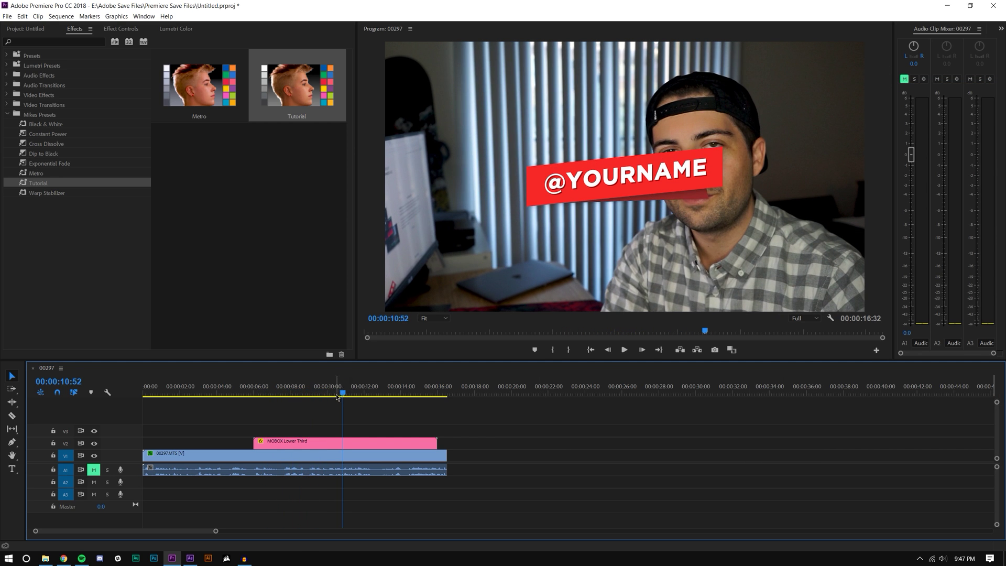
click(143, 16)
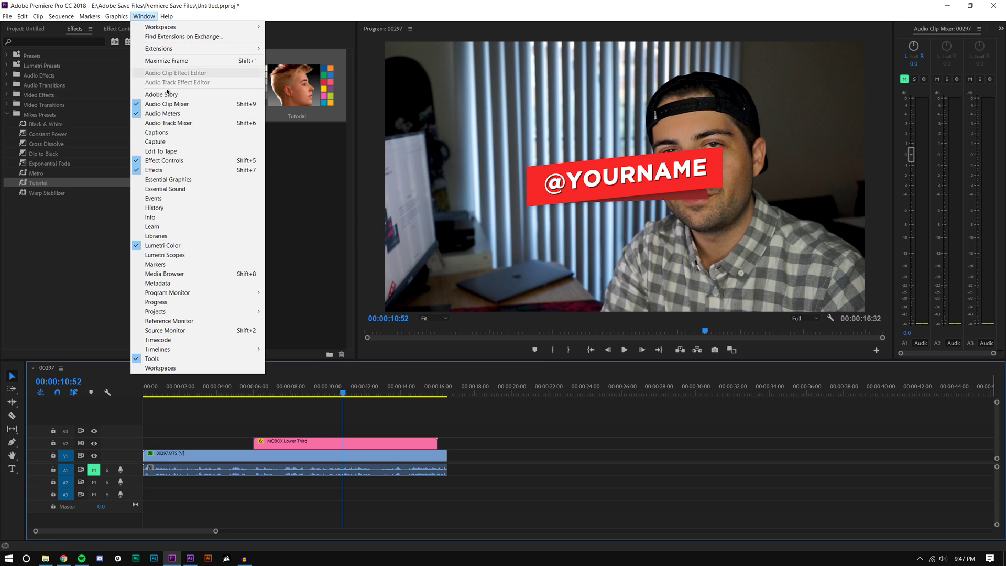
Step: Reopen Essential Graphics and drop the Mobox Lower Third template onto V3 above the old clip
click(168, 179)
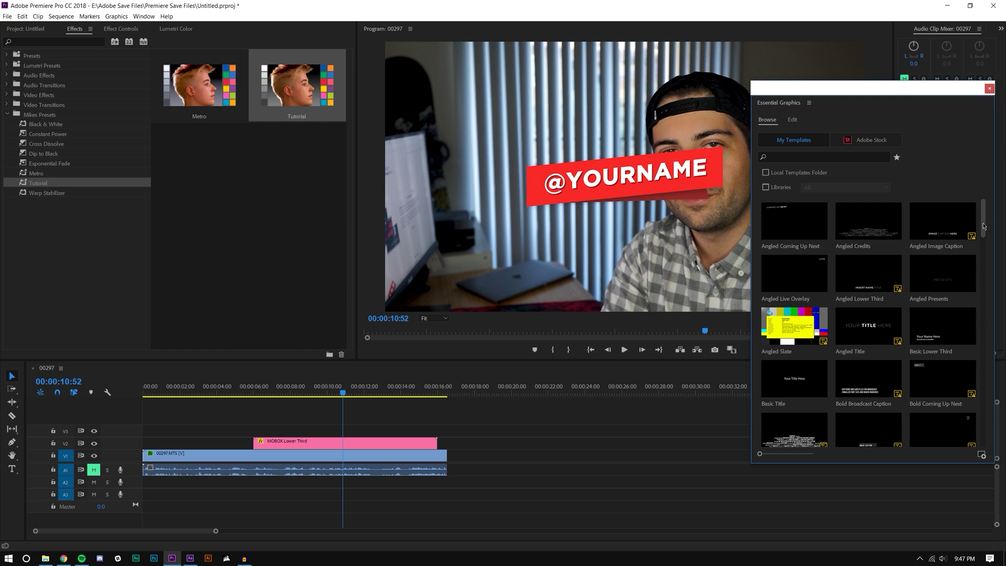
scroll(979, 307, down, 8)
scroll(976, 313, down, 6)
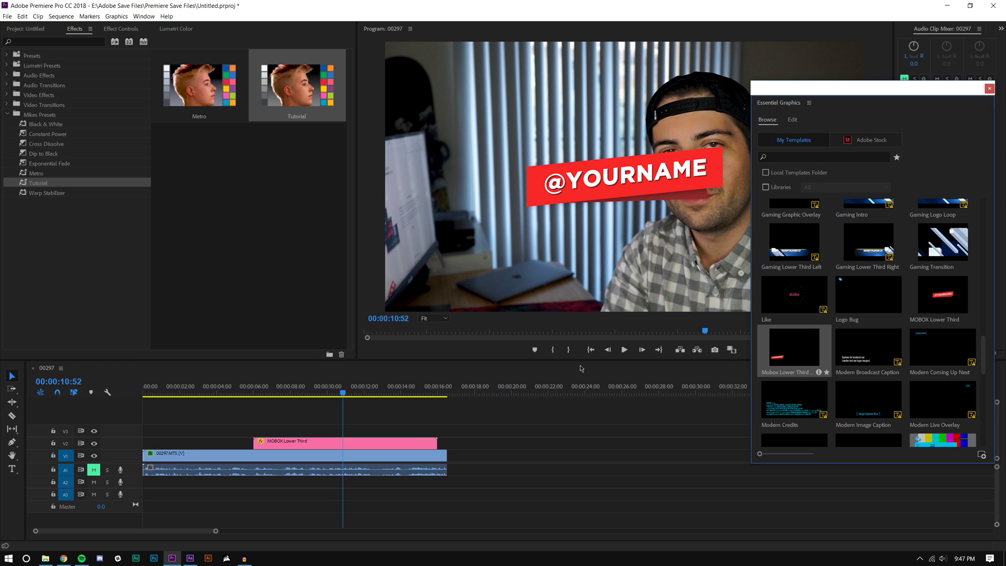
drag(580, 368, 283, 444)
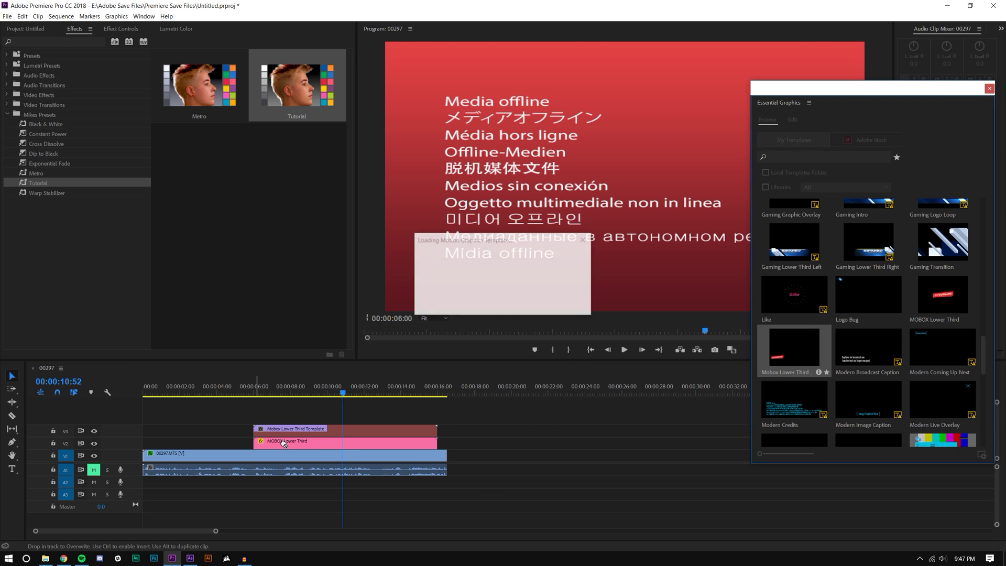
click(285, 445)
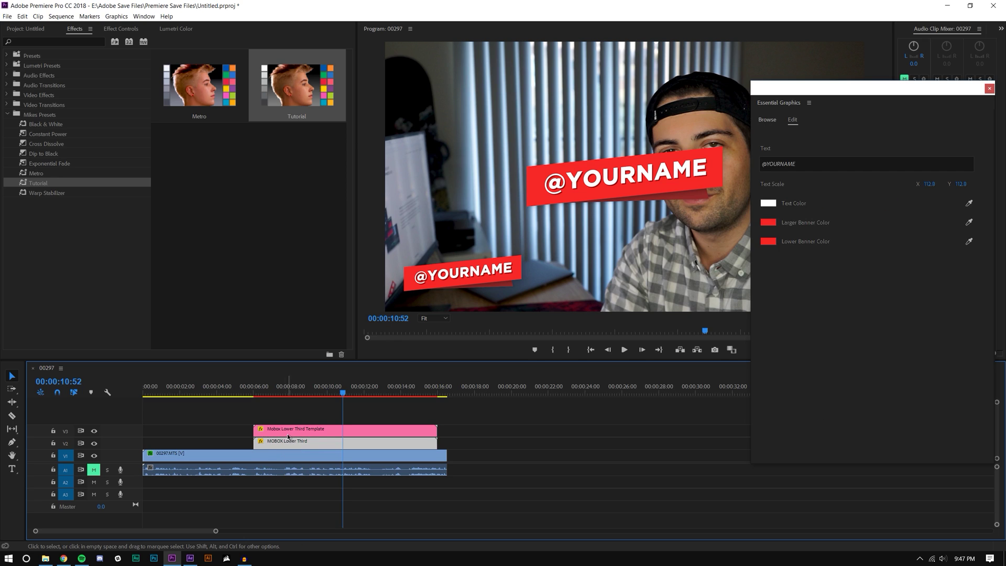
Step: Delete the old MOBOX Lower Third clip and select the new V3 template clip
key(Delete)
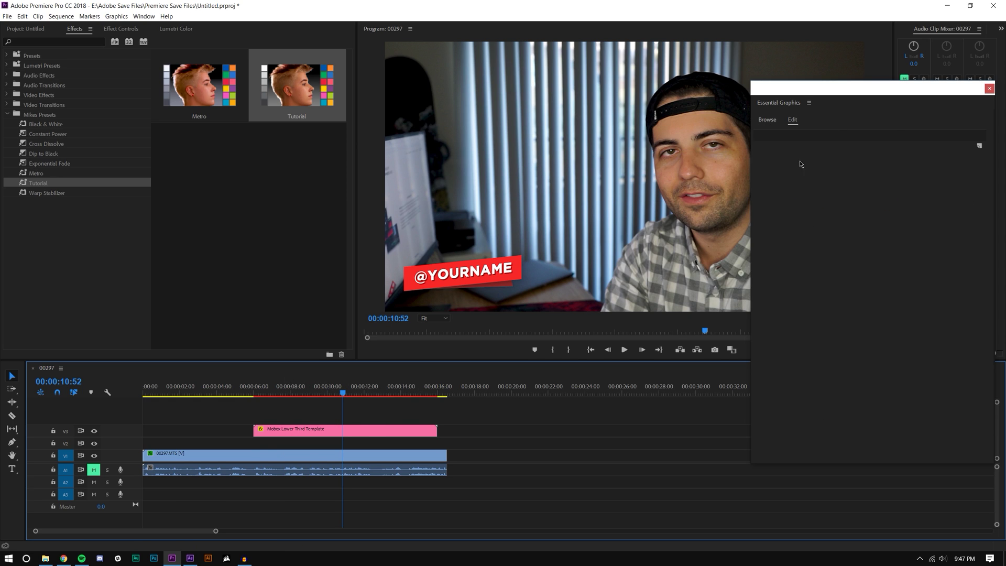
click(401, 428)
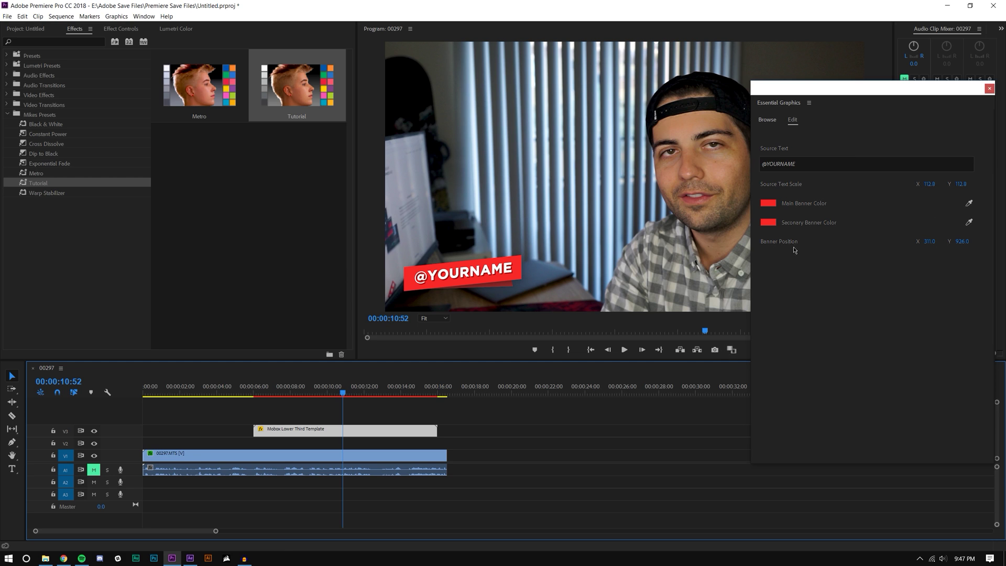
drag(807, 91, 655, 68)
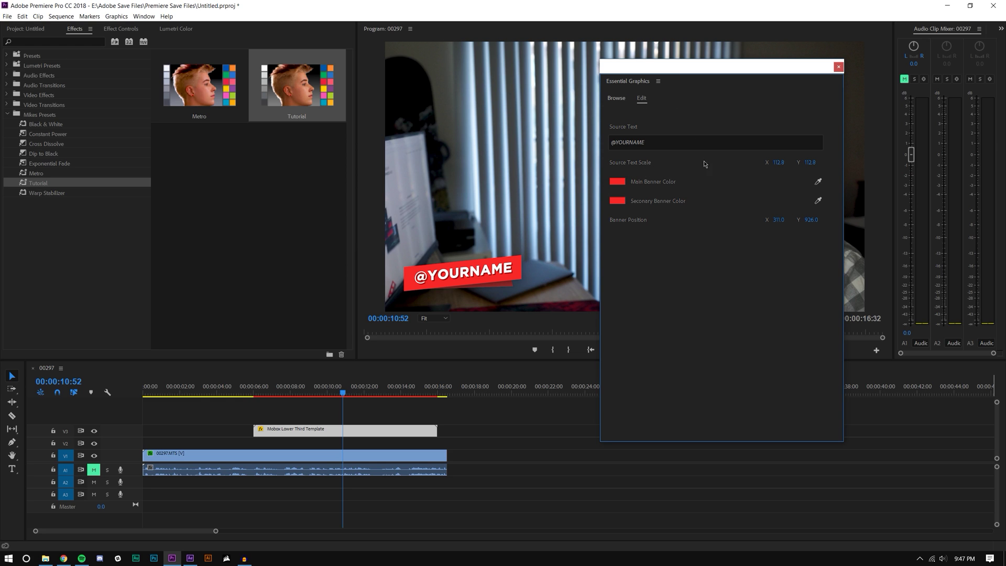
click(655, 142)
key(ctrl+a)
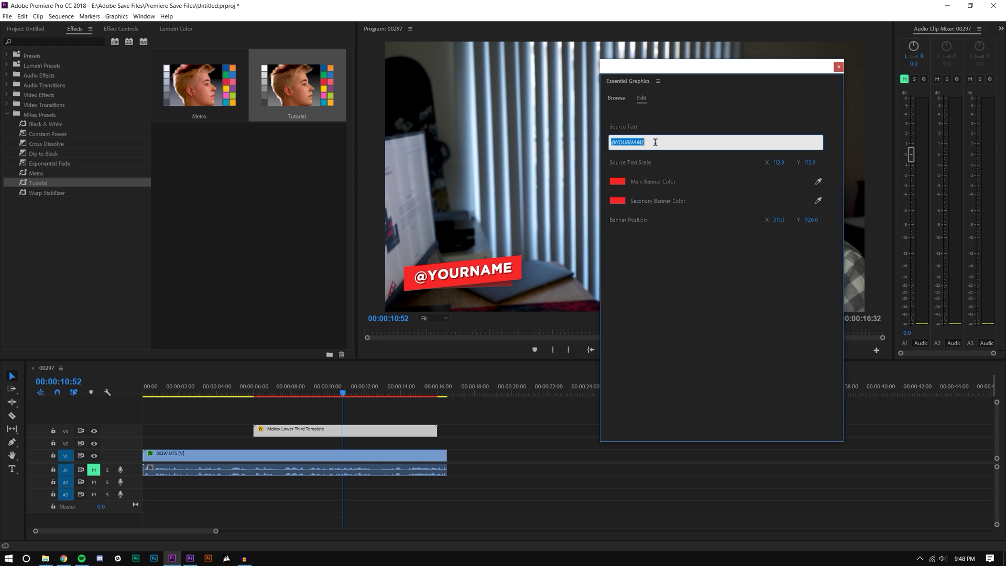
text(@MIKEINHD)
click(697, 296)
mouse_move(782, 163)
mouse_down()
mouse_move(791, 163)
mouse_move(779, 162)
mouse_up()
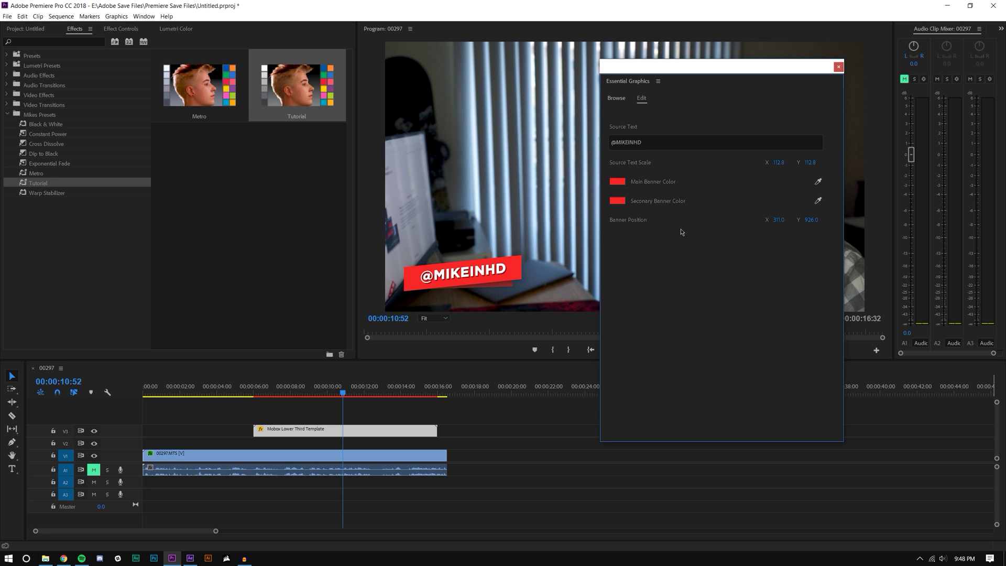
click(617, 181)
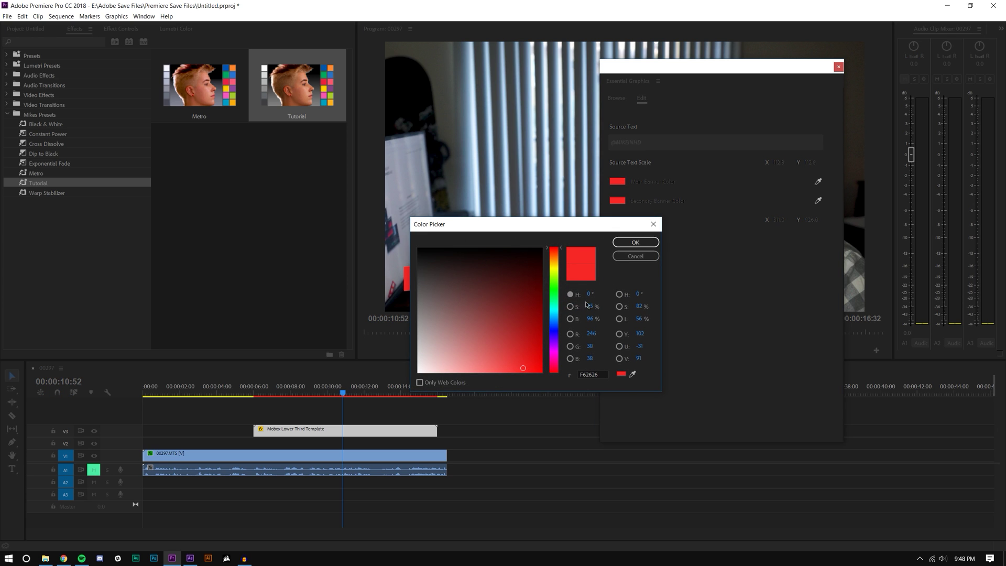
Step: Eyedrop dark maroon from the video for the main and secondary banner colours
click(653, 223)
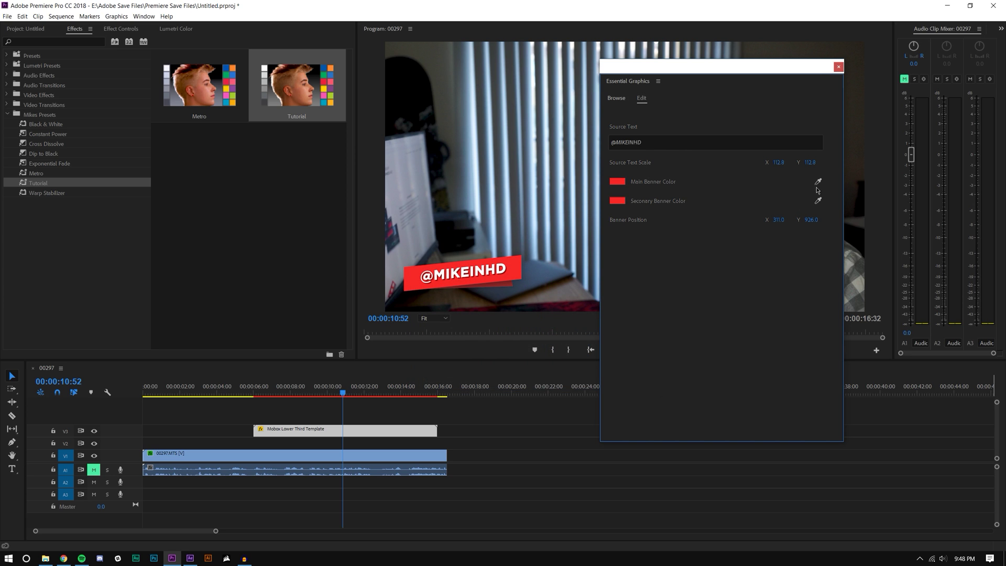
click(818, 181)
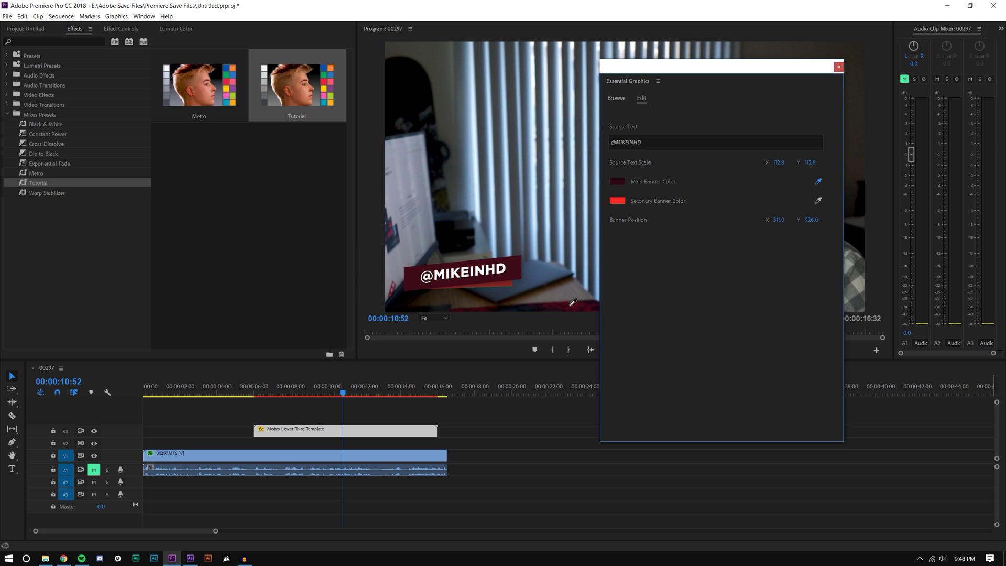
click(573, 302)
click(817, 201)
click(520, 268)
Step: Change the secondary banner colour to a lighter rose pink (#91324F) in the Color Picker
click(817, 201)
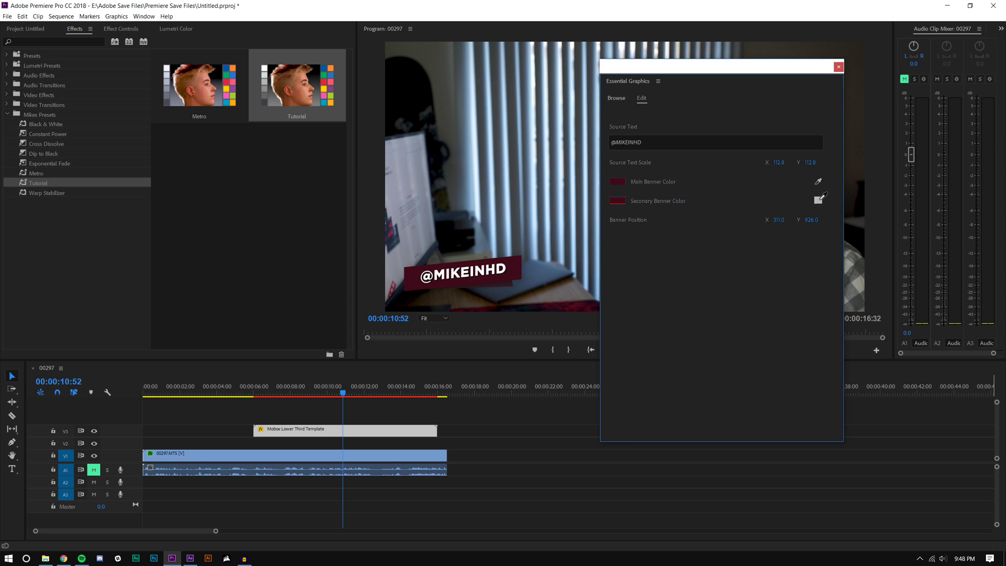
click(617, 200)
drag(481, 222, 786, 265)
click(834, 318)
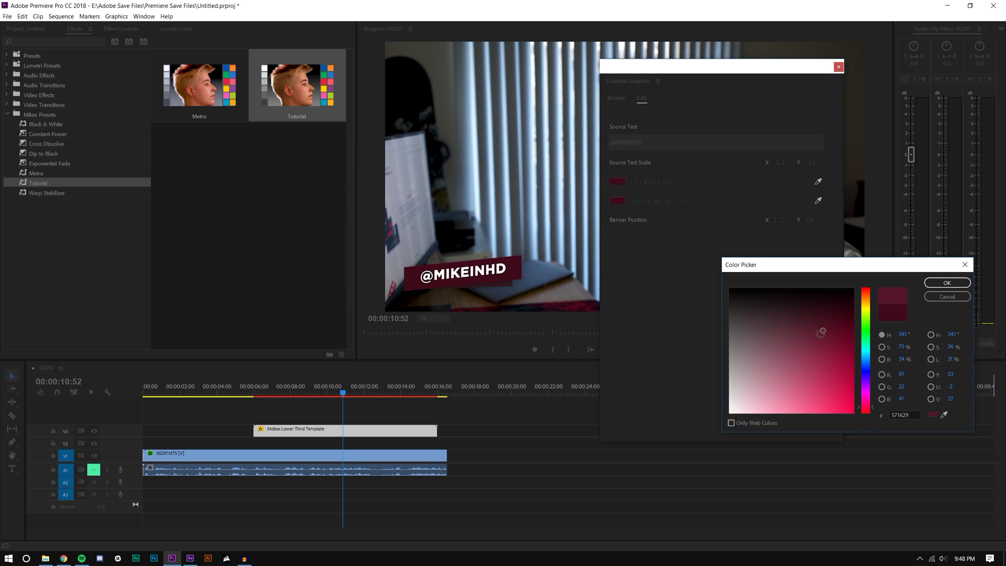
click(946, 282)
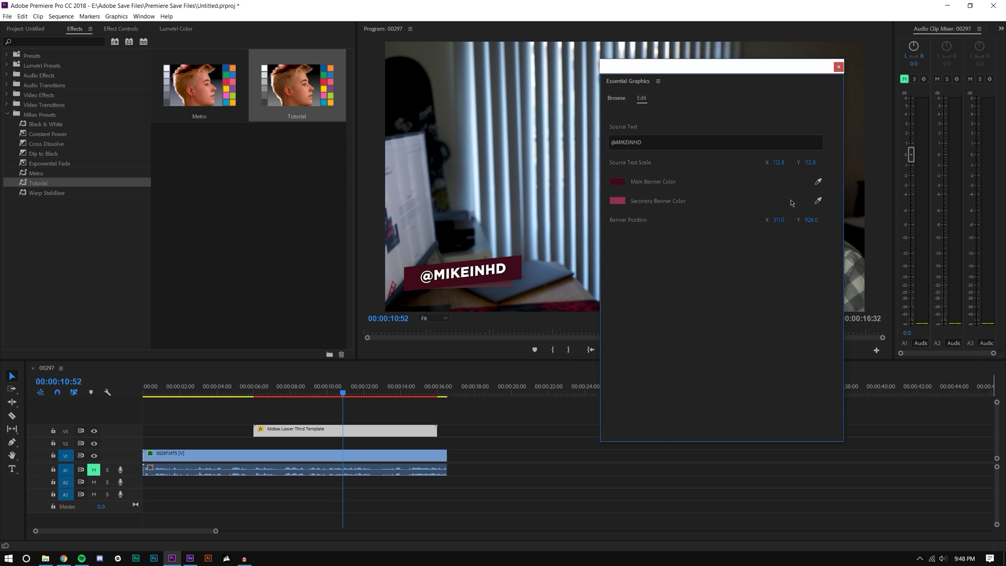
Step: Set Banner Position to 287, 953 after testing Y 57 and 692, then tuck the graphics panel away
drag(777, 220, 763, 220)
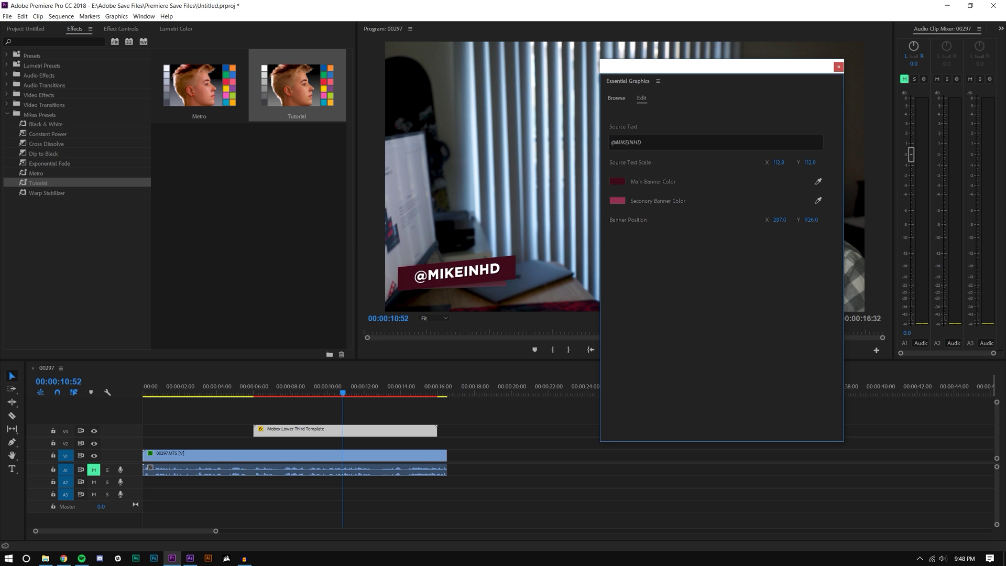
click(811, 219)
text(57)
key(Return)
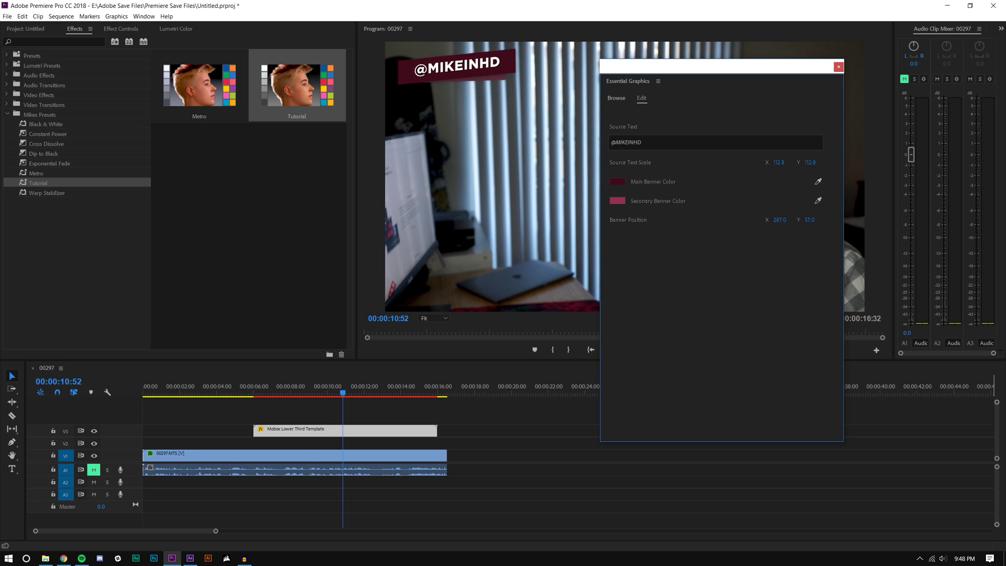
click(811, 220)
text(692)
key(Return)
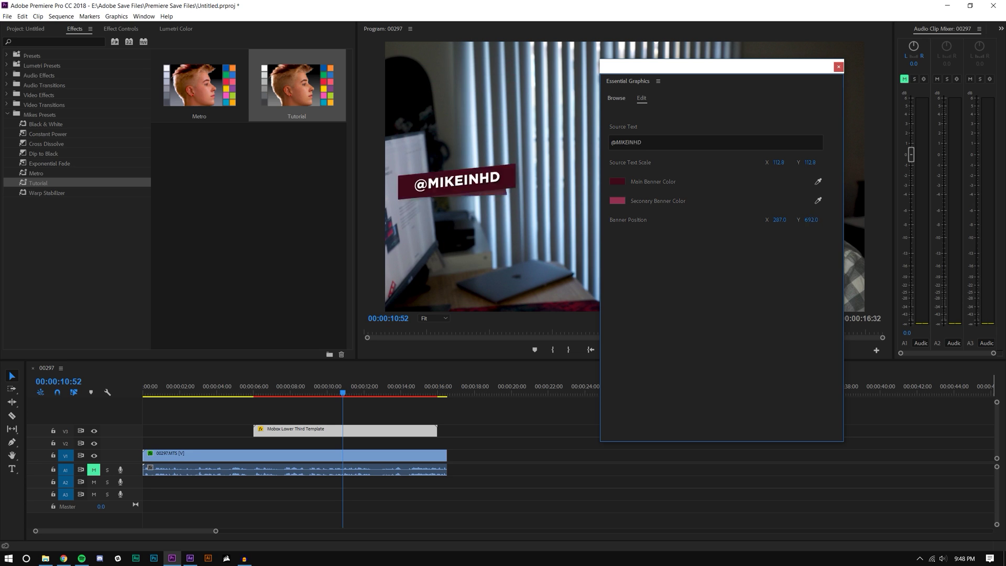
drag(810, 219, 825, 220)
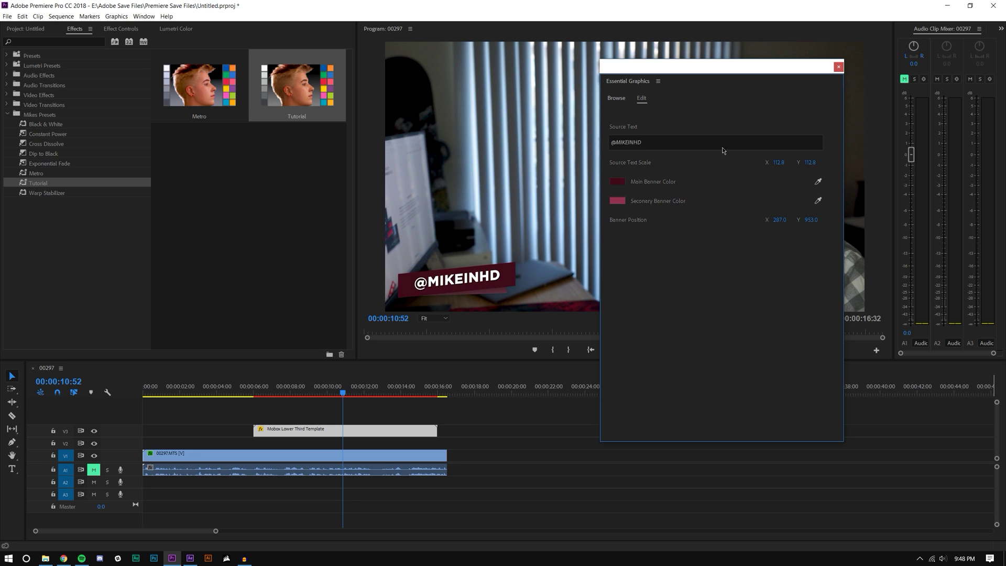
click(802, 11)
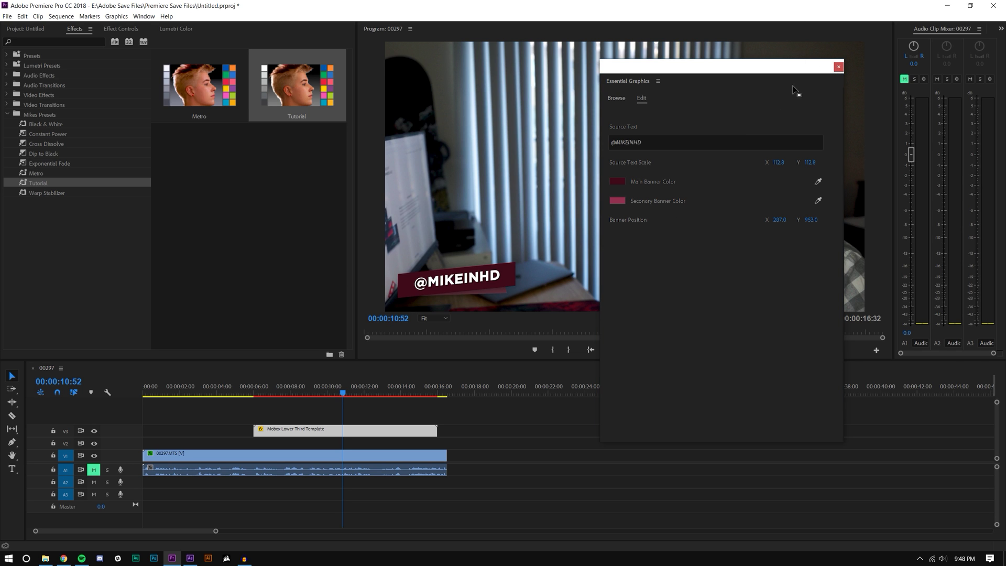
drag(797, 71, 943, 157)
Step: Play the sequence from 00:00:06:00 to 00:00:13:37, then float the Essential Graphics settings again
click(255, 397)
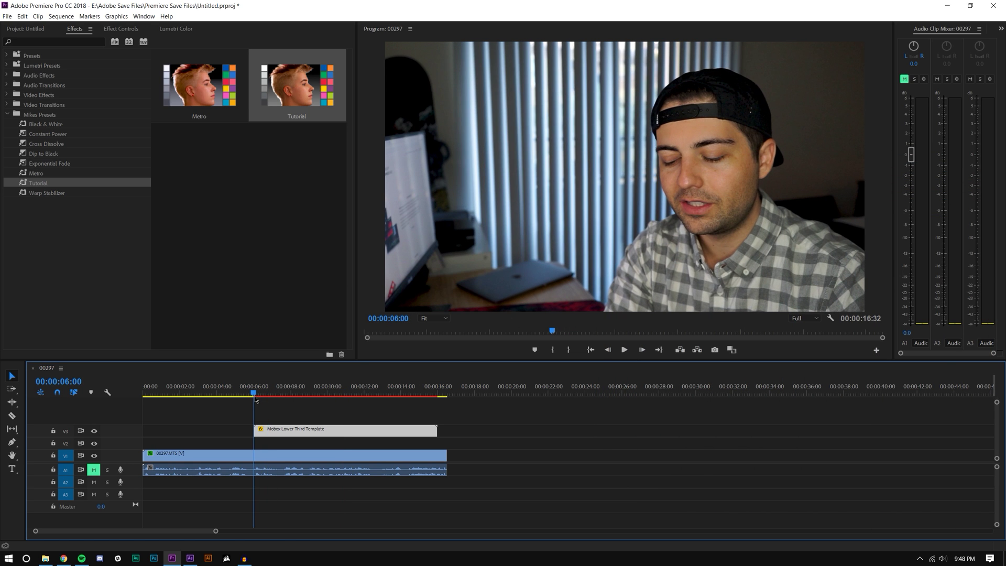
click(620, 354)
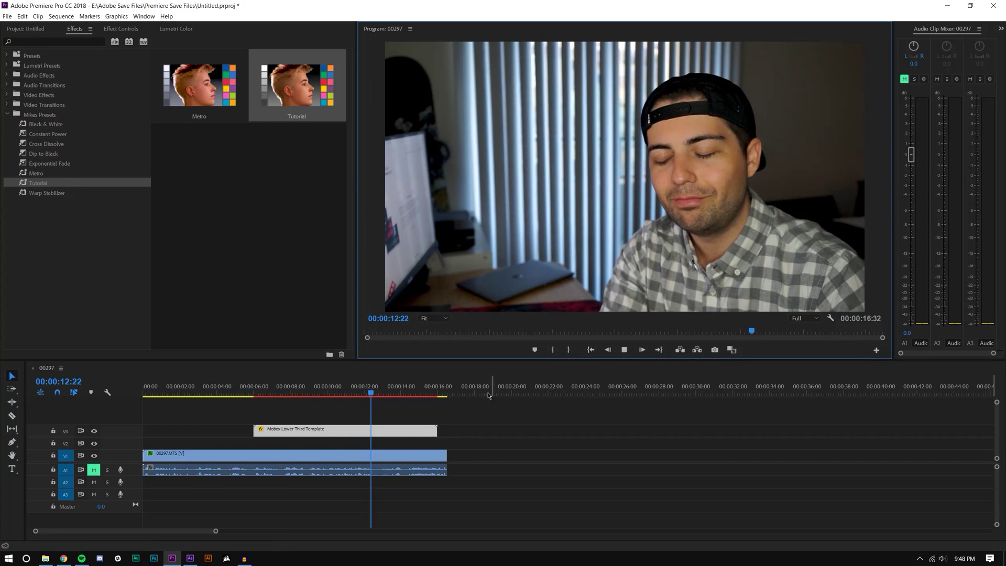
click(488, 408)
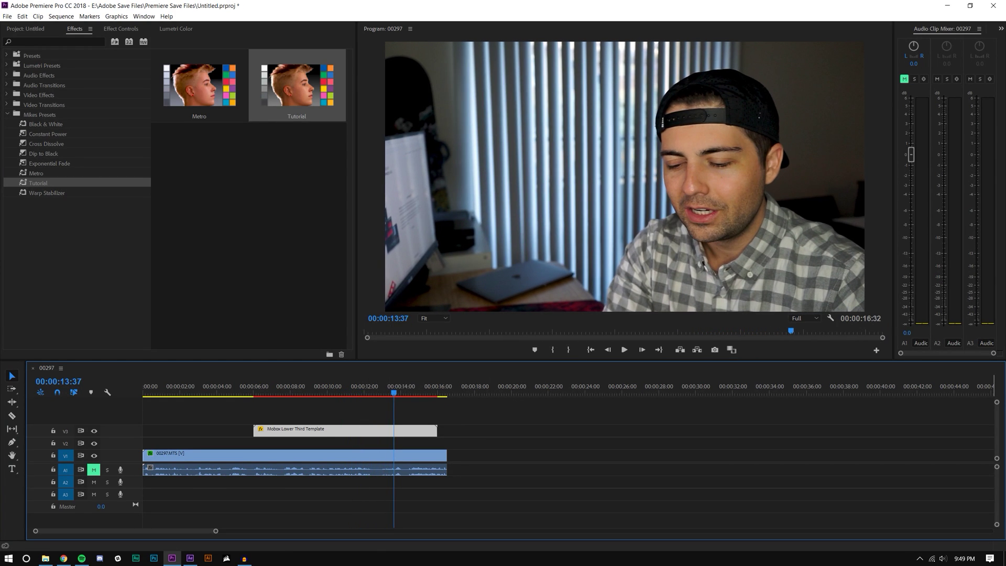
drag(984, 36, 715, 134)
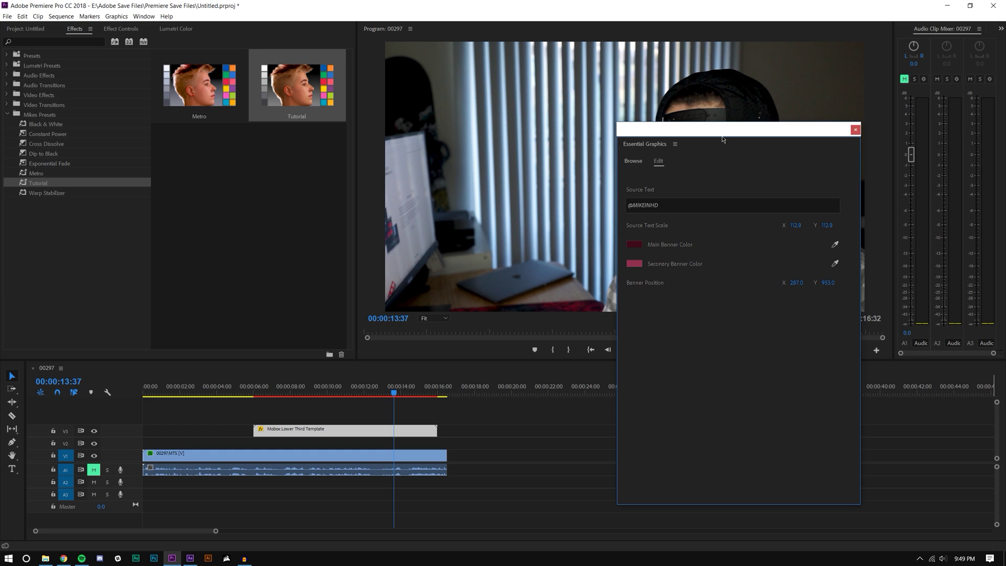